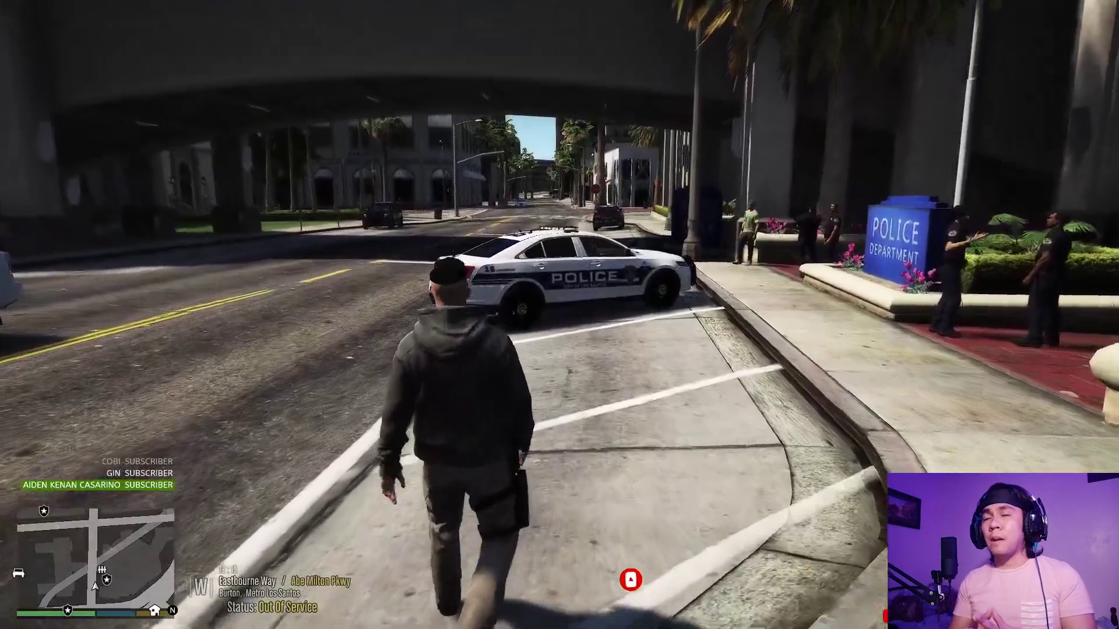
key(a)
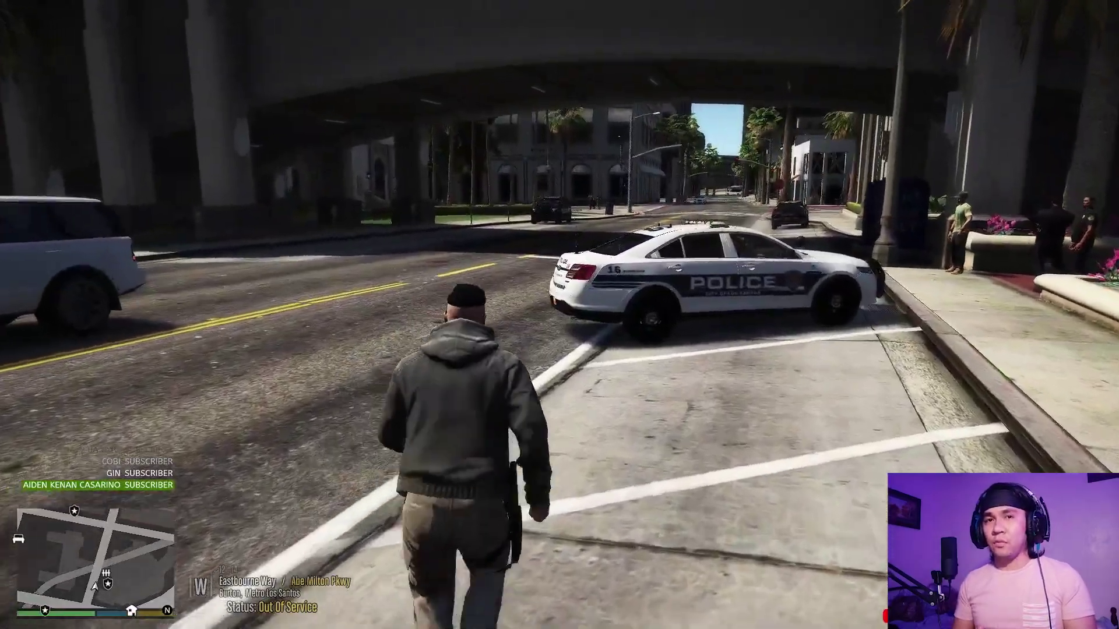
key(shift)
key(f)
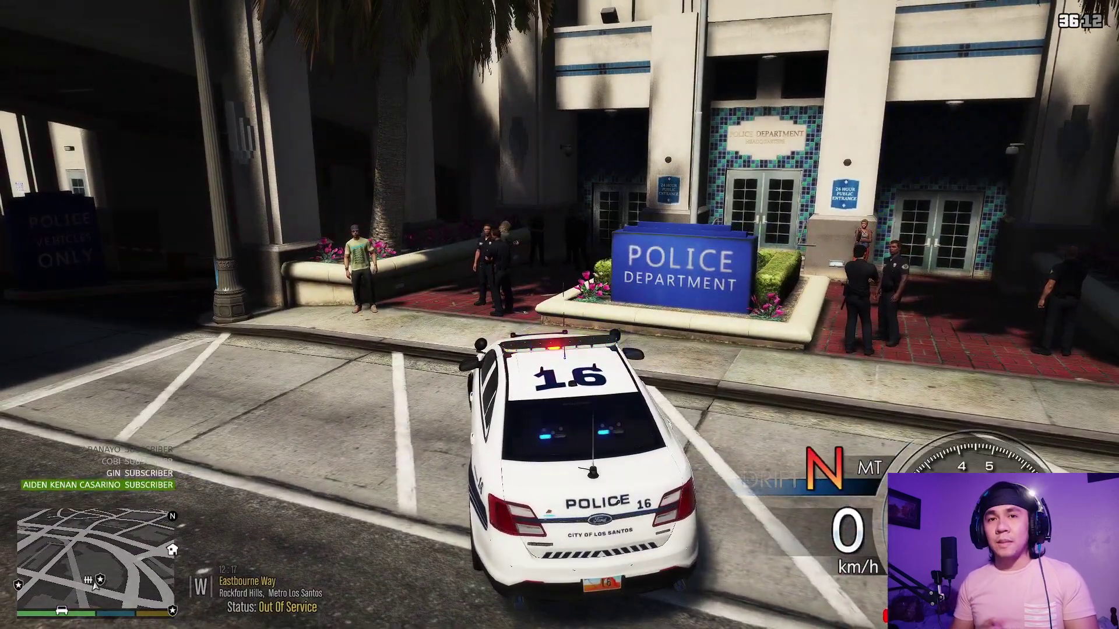
key(w)
key(a)
key(a)
key(w)
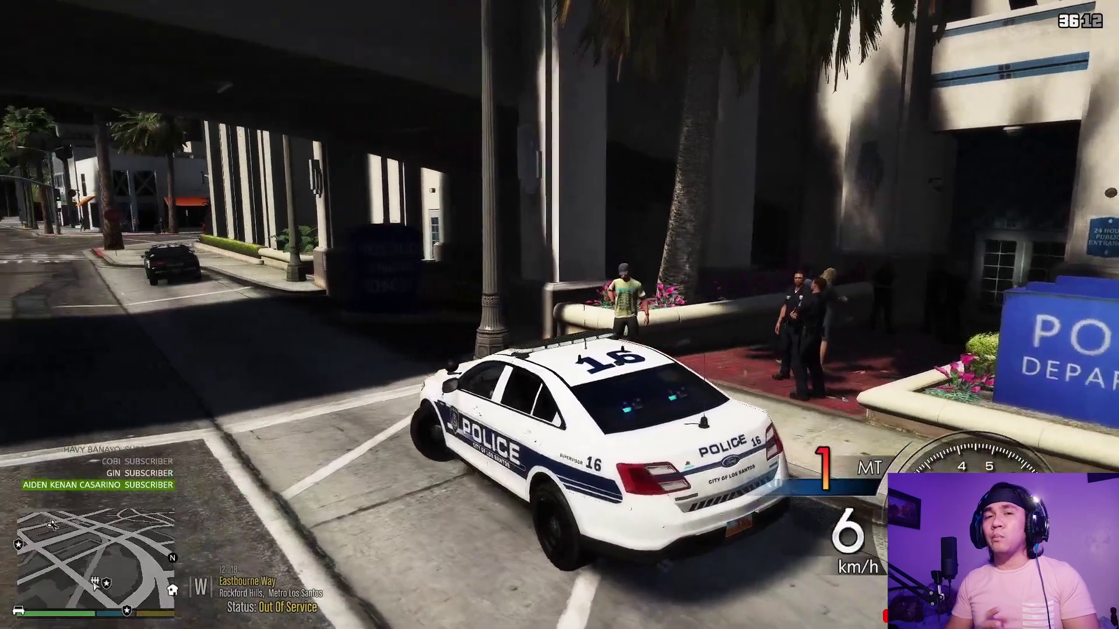
key(e)
key(s)
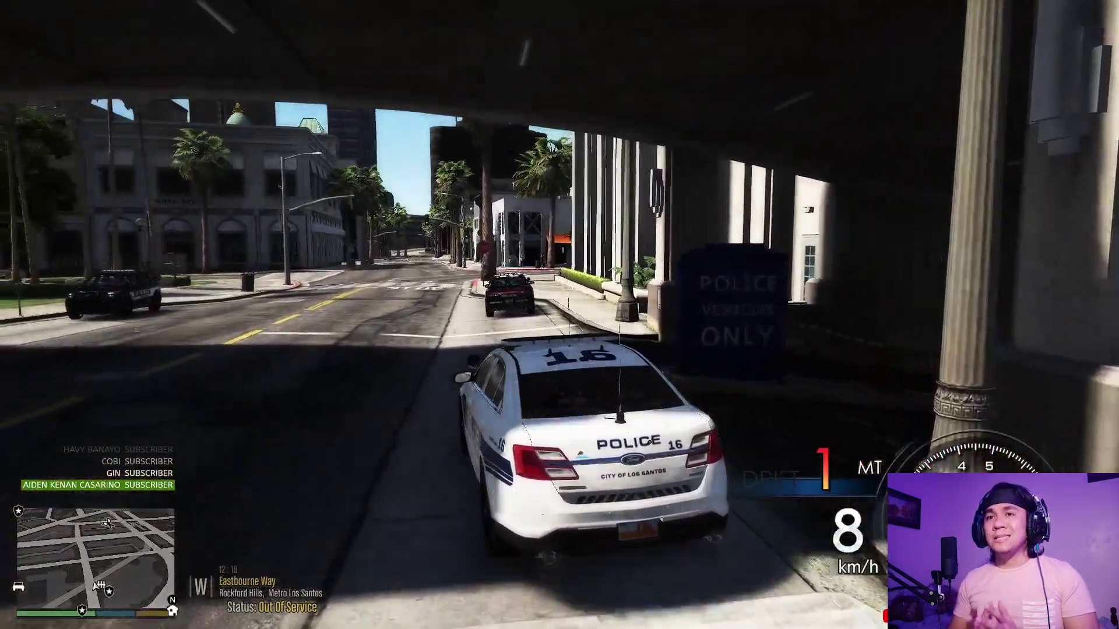
key(w)
key(a)
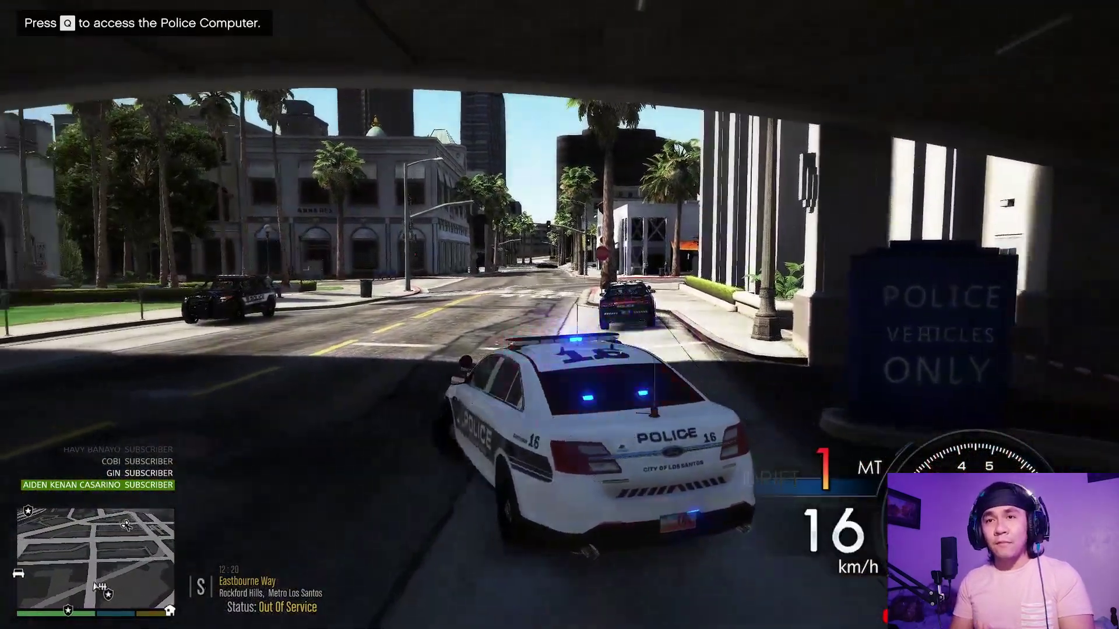
key(s)
key(w)
key(d)
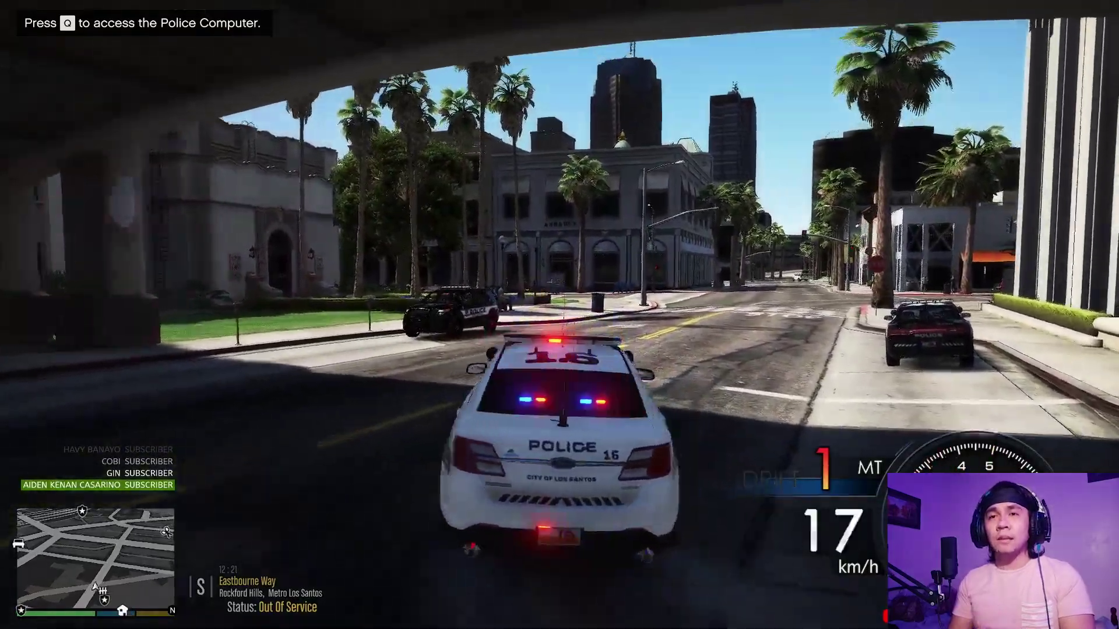
key(w)
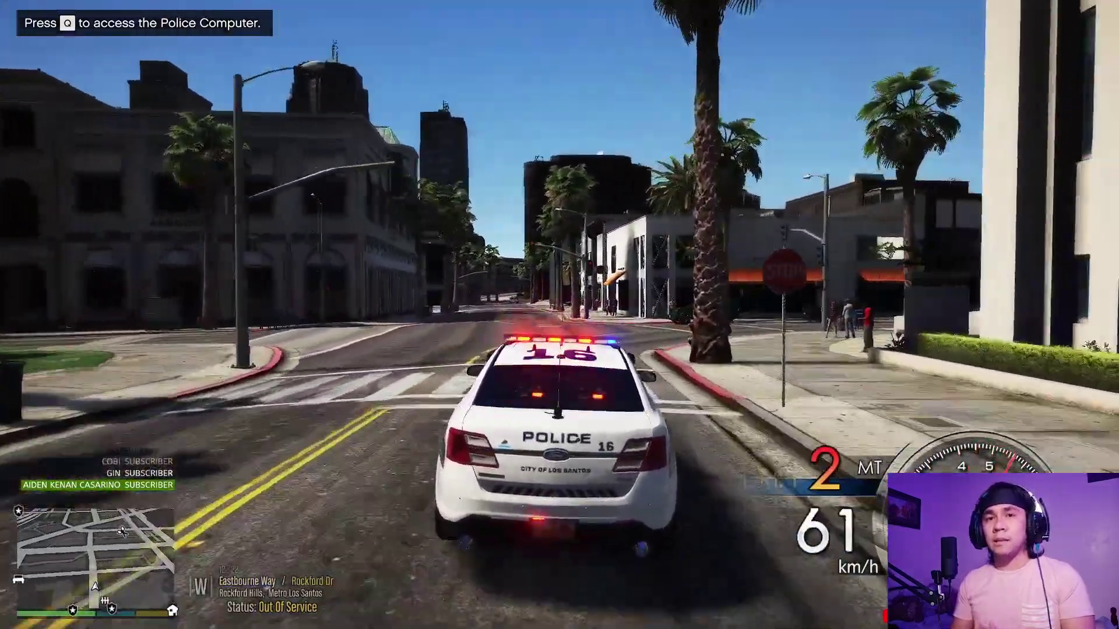
key(w)
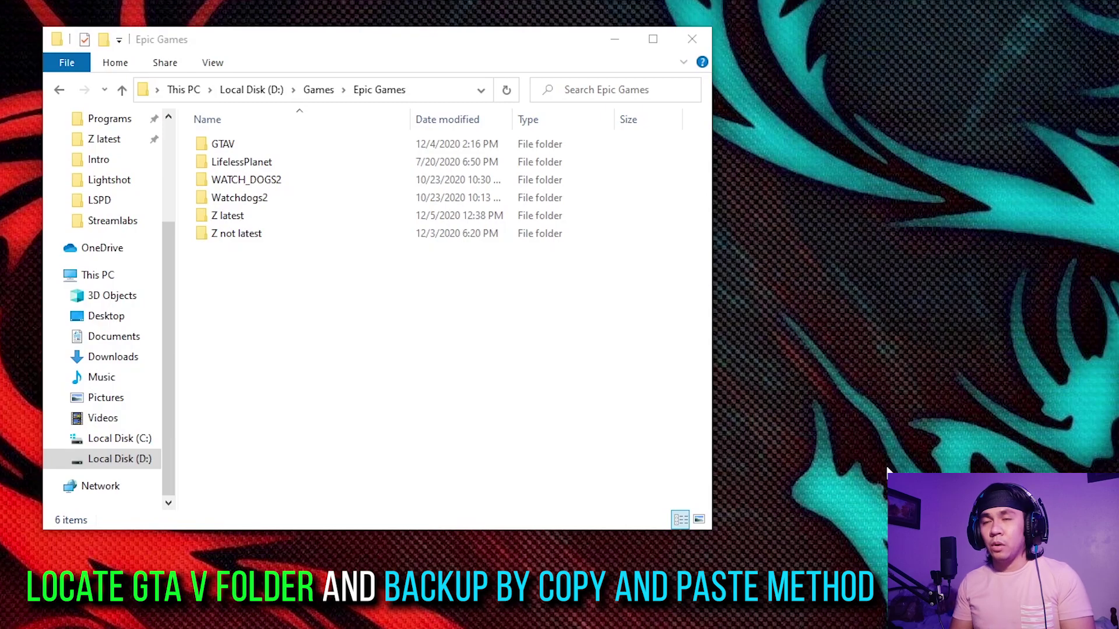
Step: Back up the GTAV game folder by pasting a copy of it inside the same Epic Games folder
right_click(236, 141)
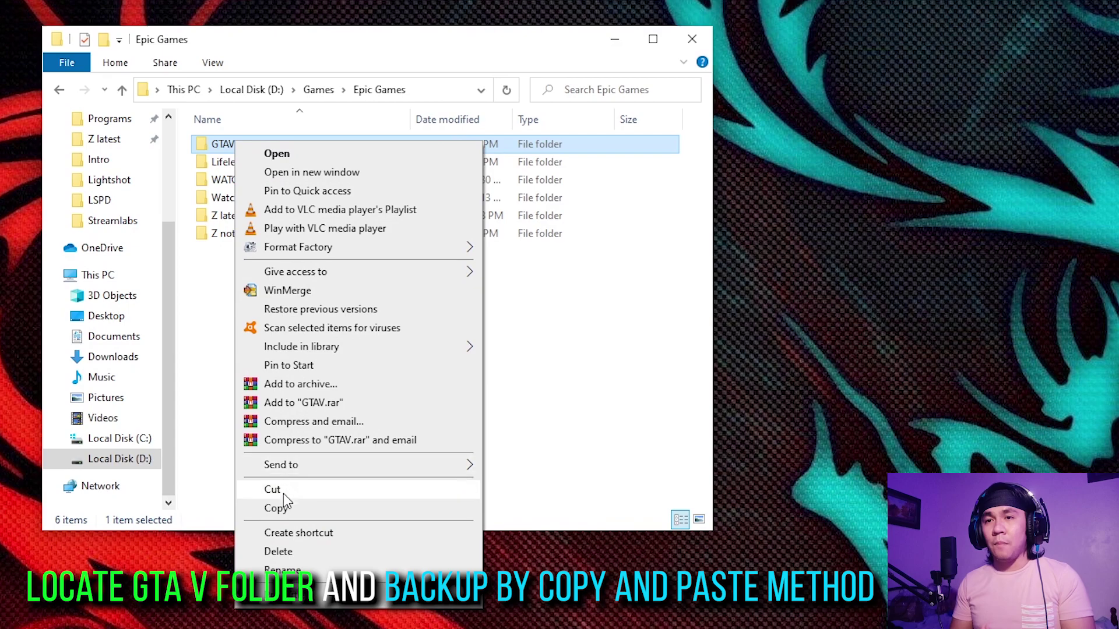
click(277, 508)
click(257, 376)
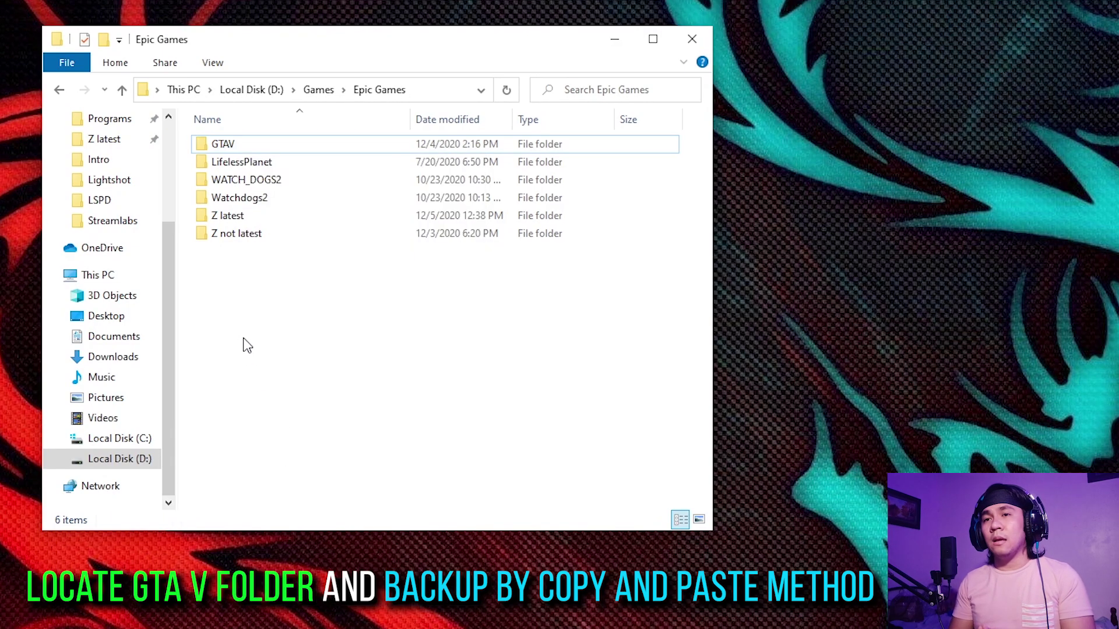
right_click(245, 343)
click(283, 481)
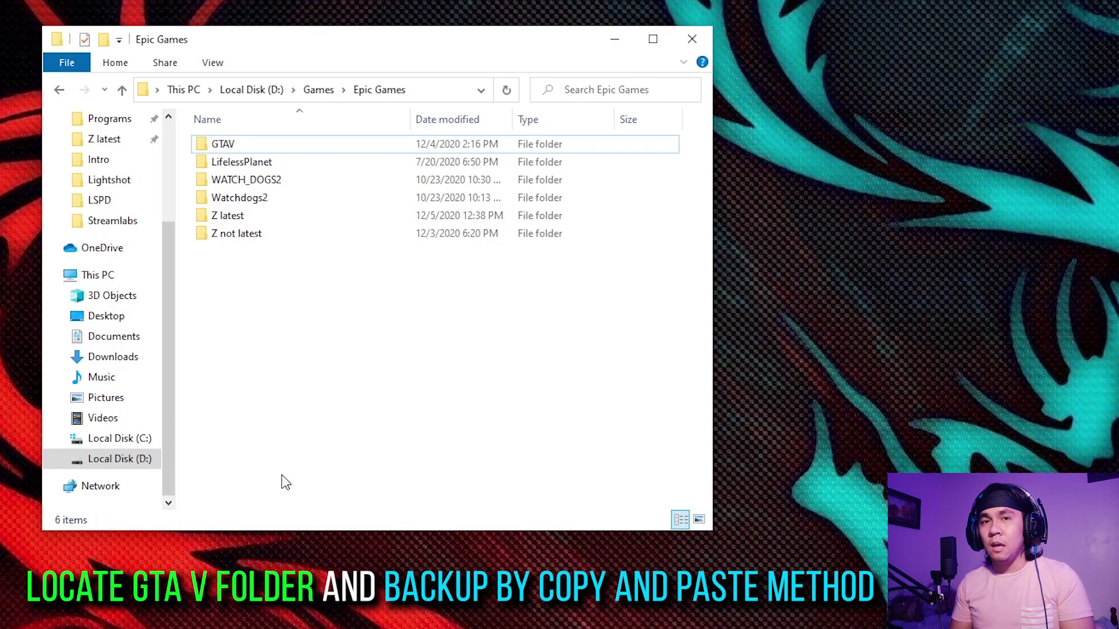
drag(533, 167, 370, 313)
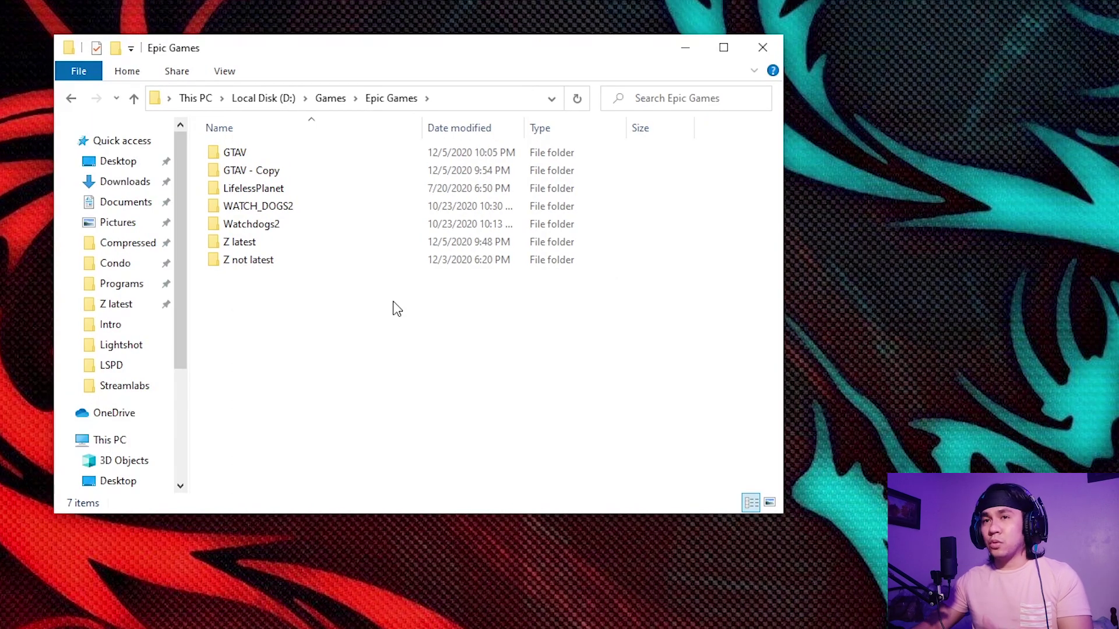
click(271, 158)
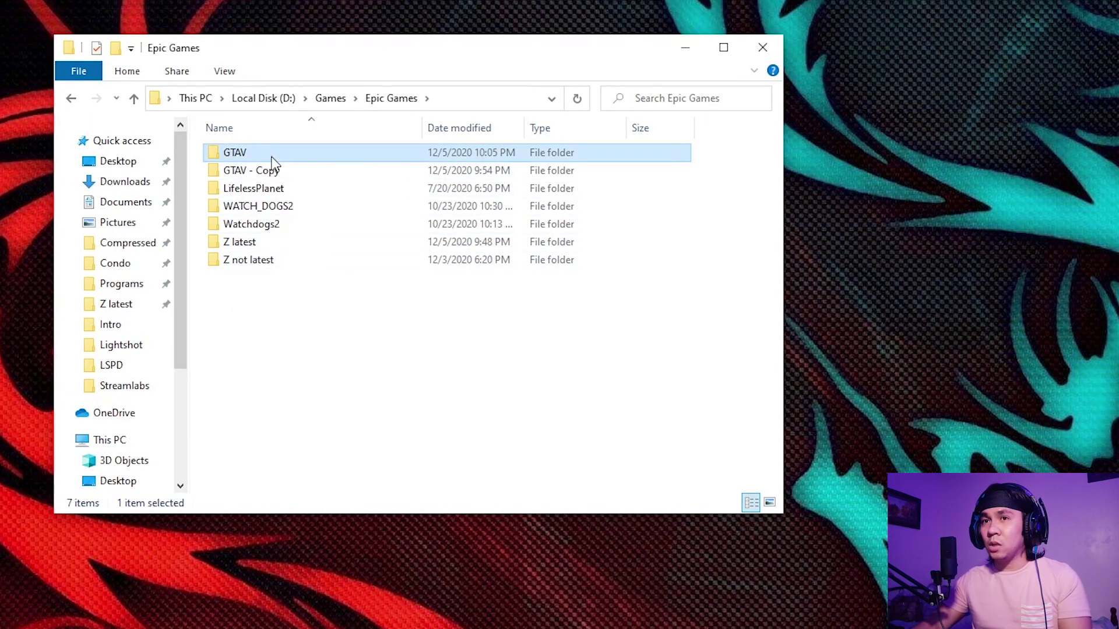
click(272, 173)
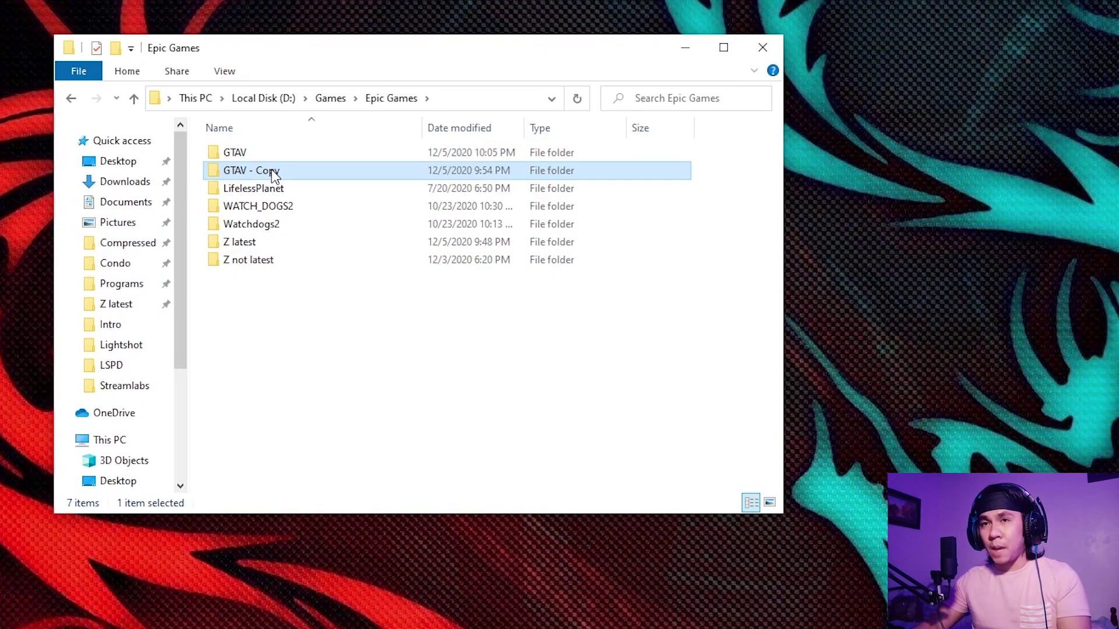
click(247, 155)
click(264, 175)
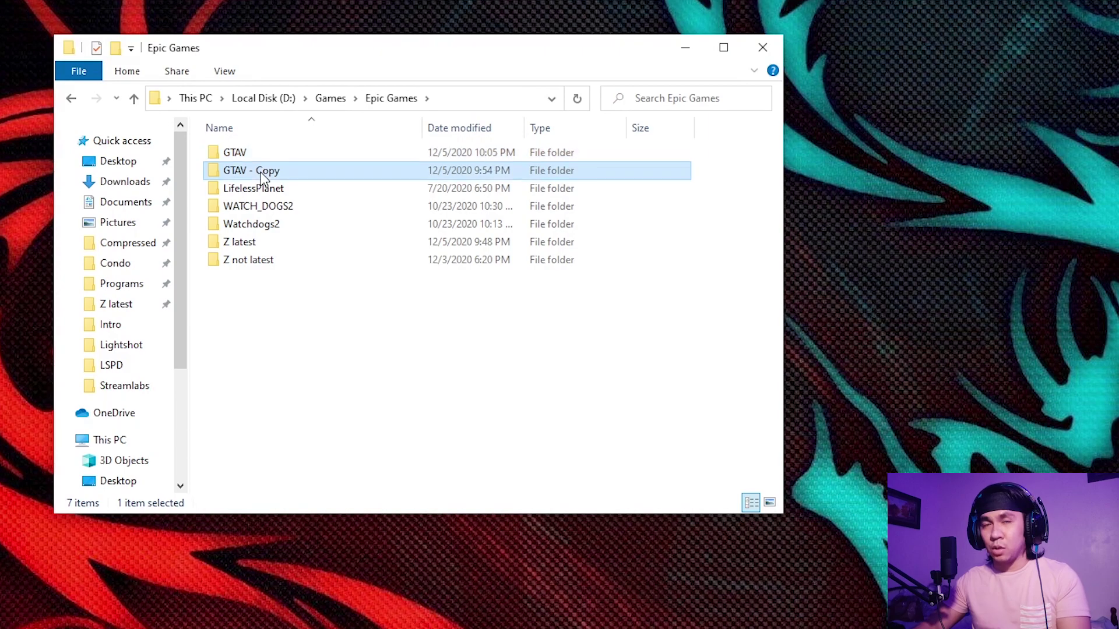
click(260, 156)
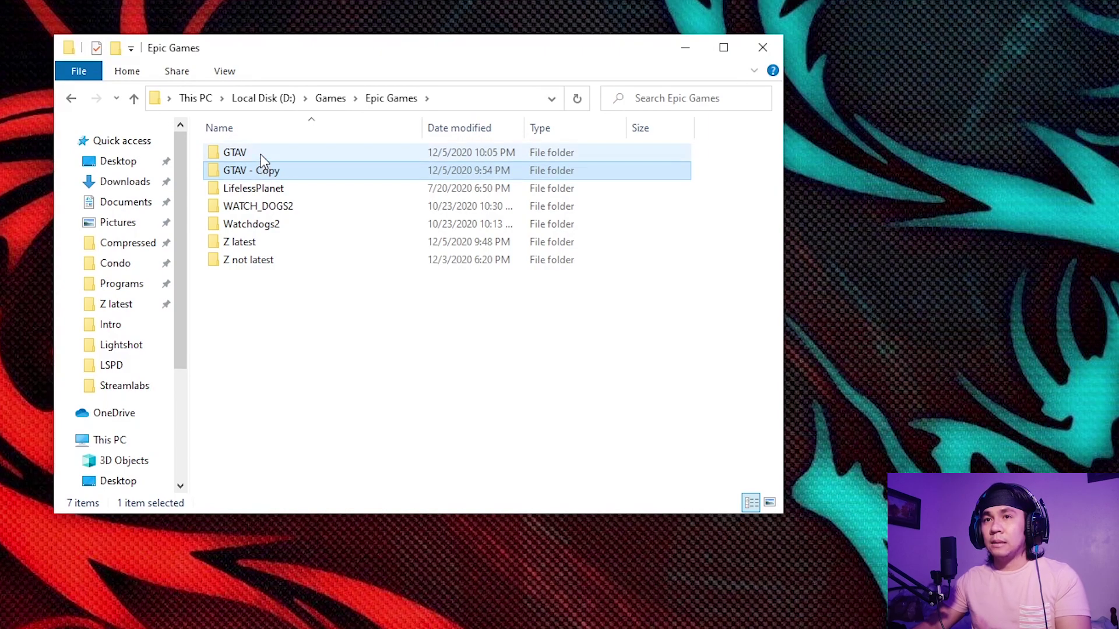
click(265, 174)
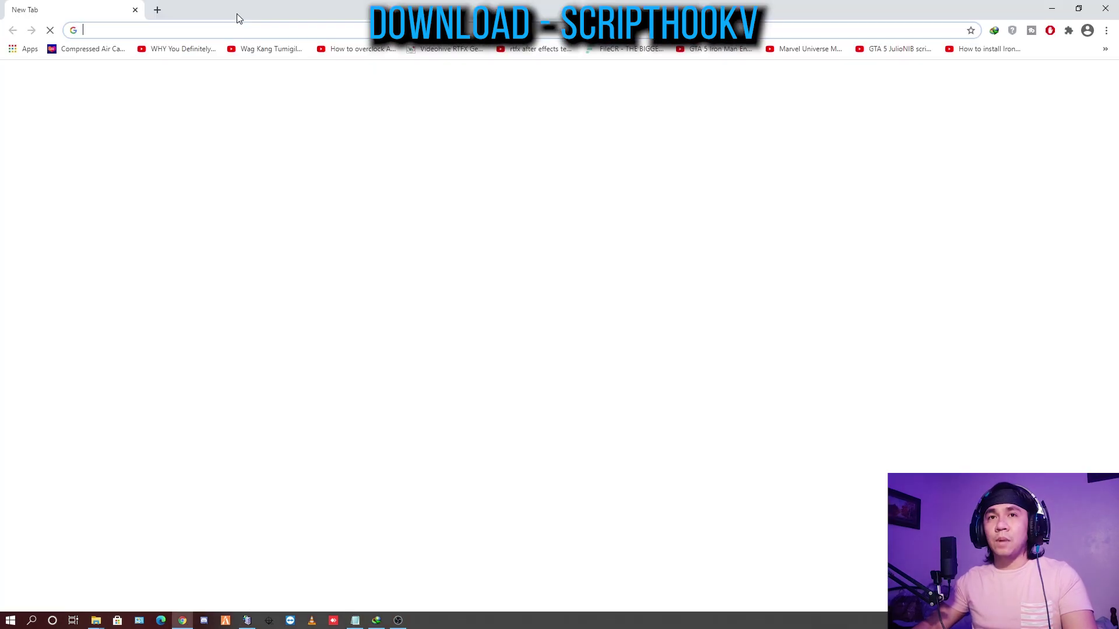
Step: In the web browser, load the Script Hook V page on gta5-mods.com and download ScriptHookV_1.0.2060.1.zip from the linked dev-c.com page
key(ctrl+v)
key(Return)
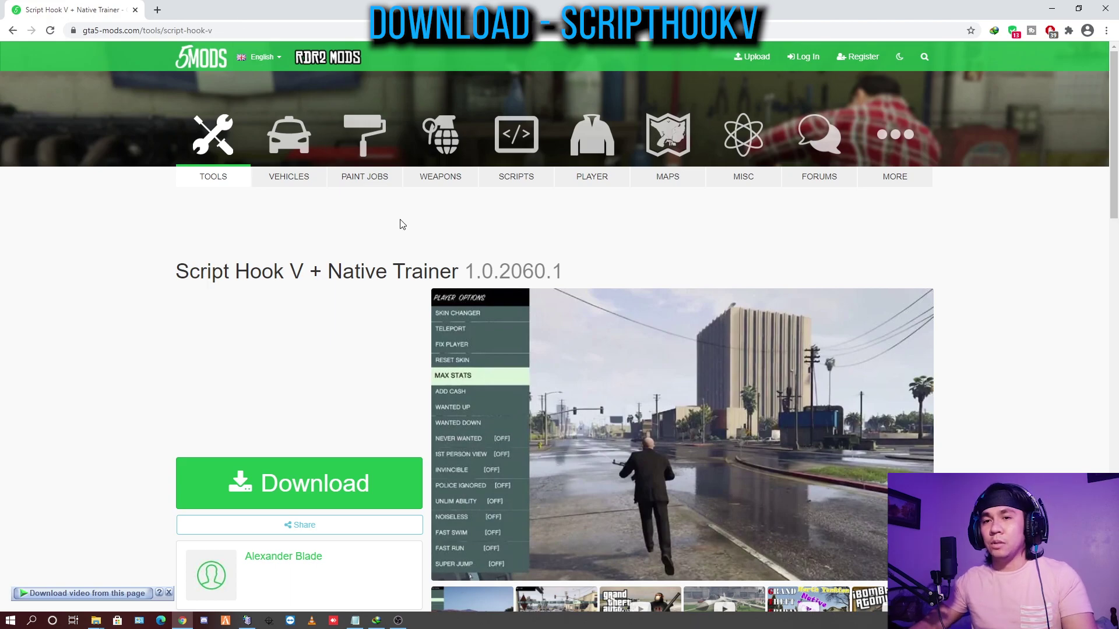
scroll(314, 259, down, 2)
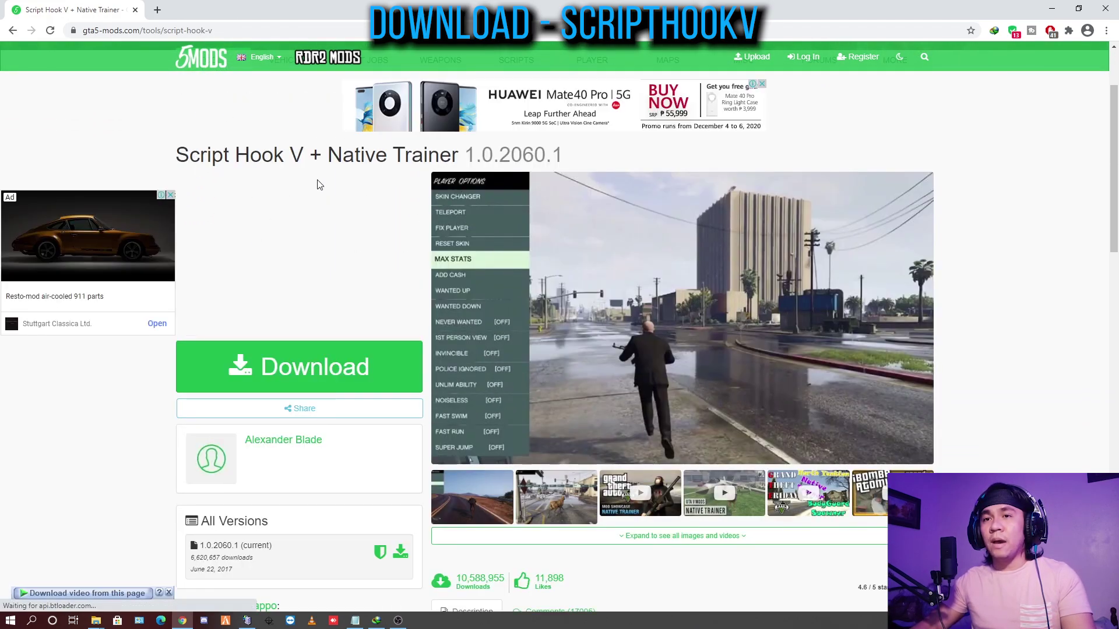
click(292, 368)
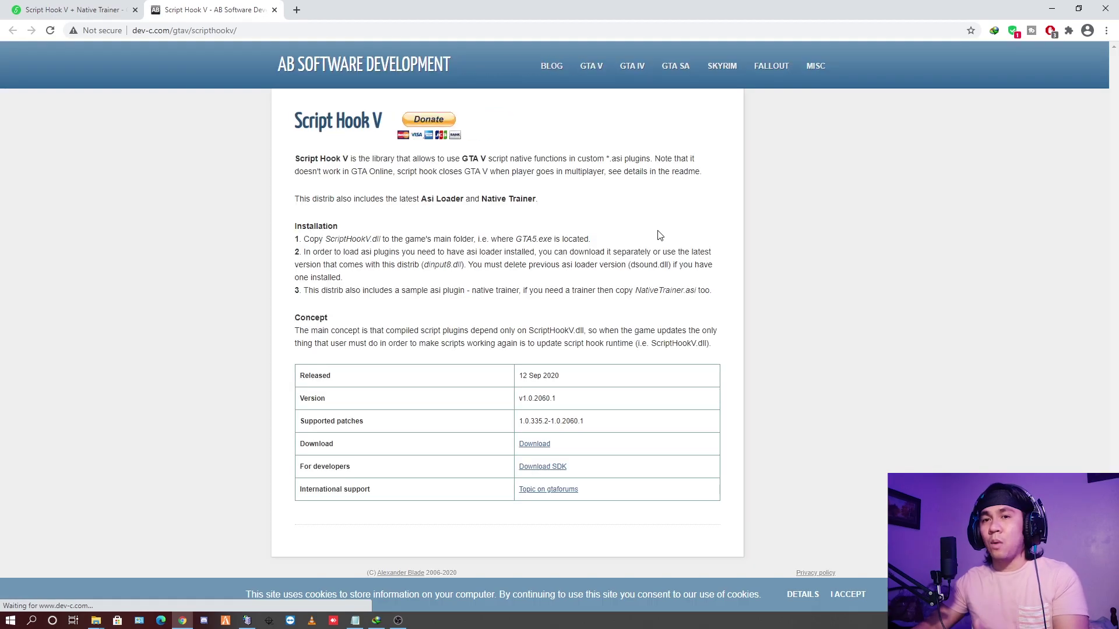
click(534, 444)
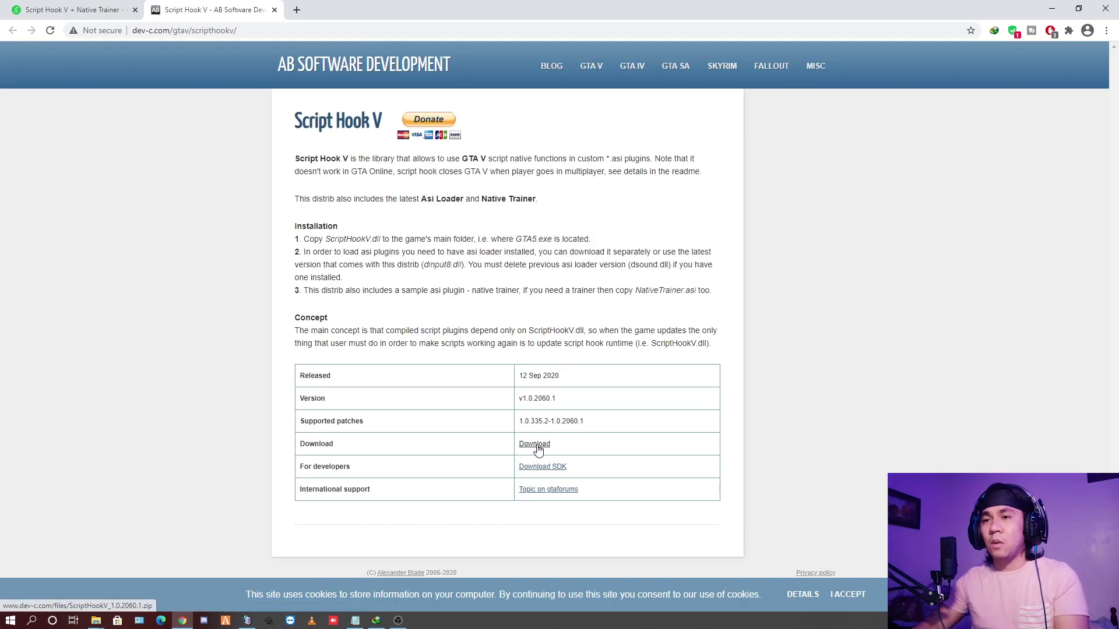
click(529, 353)
click(545, 360)
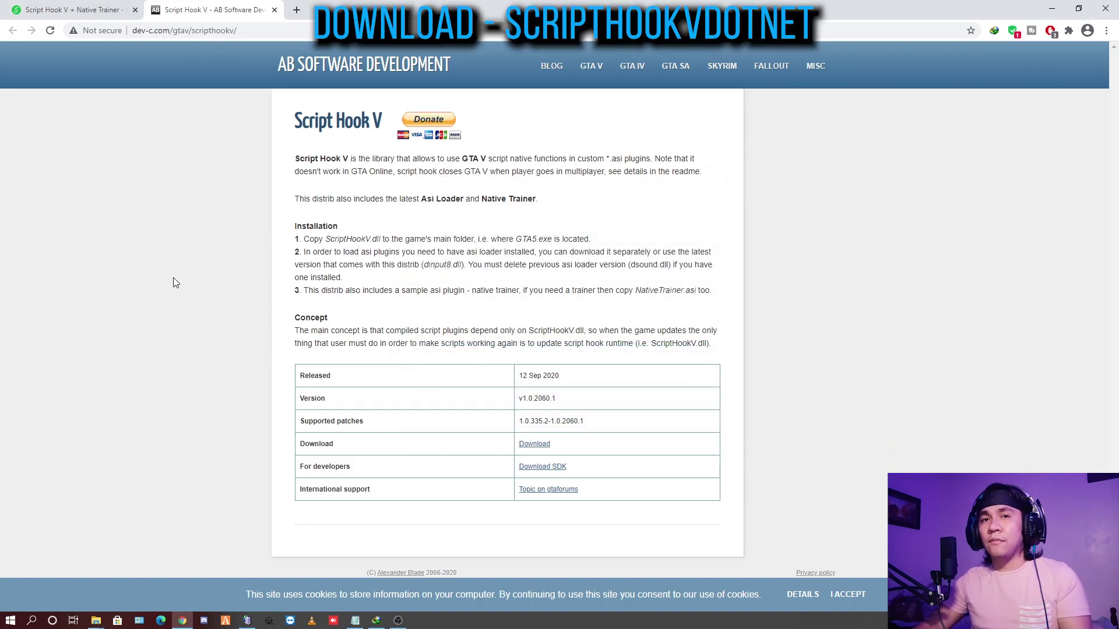
Step: Load the crosire/scripthookvdotnet releases page on GitHub and download ScriptHookVDotNet.zip from release v3.0.4
click(275, 10)
key(ctrl+l)
key(ctrl+v)
key(Return)
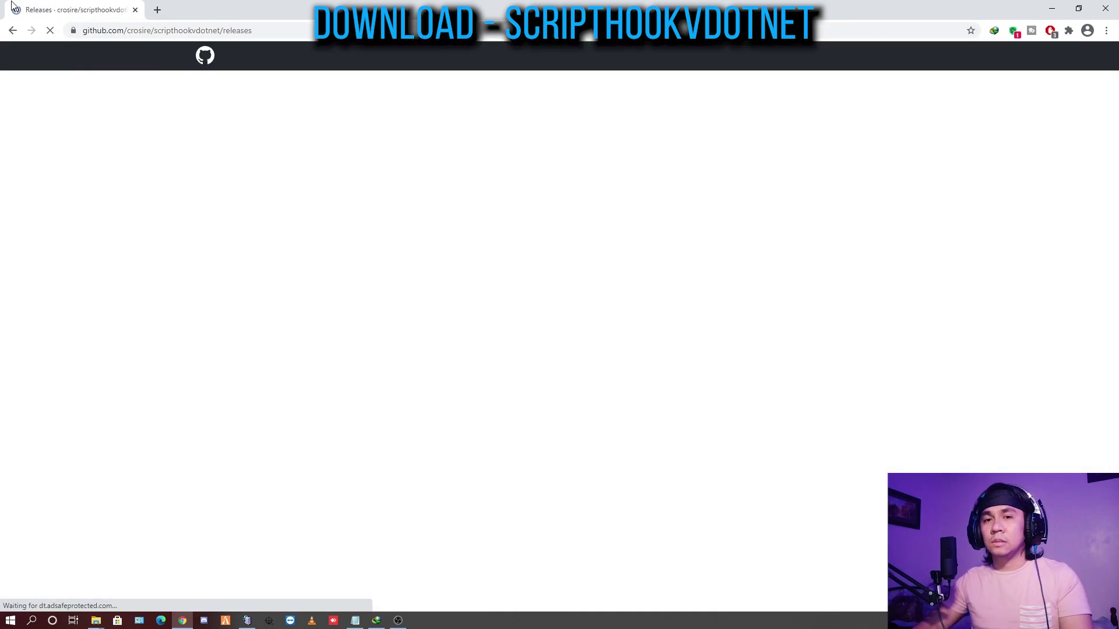
scroll(457, 384, down, 2)
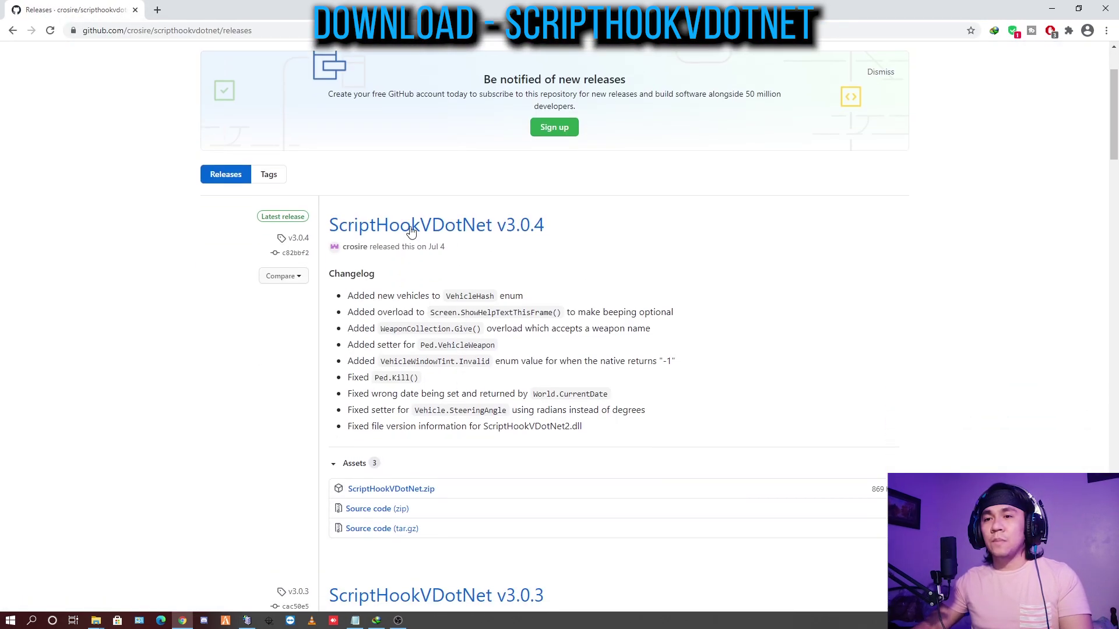
click(404, 493)
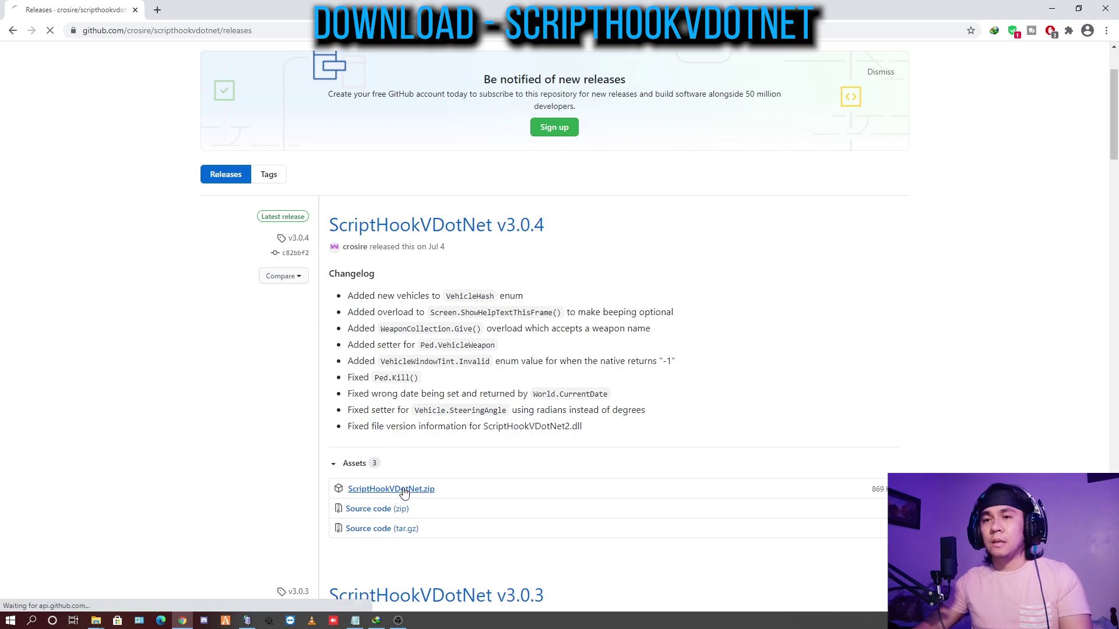
click(541, 373)
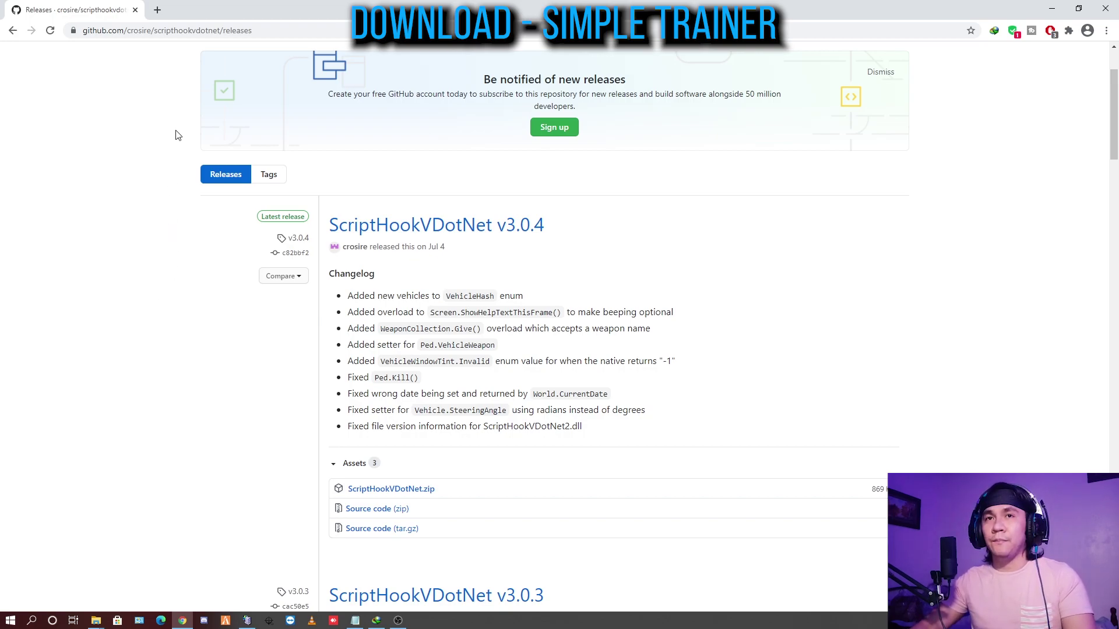
Step: Load the Simple Trainer for GTA V page on gta5-mods.com and download version 11.9
click(181, 27)
key(ctrl+v)
key(Return)
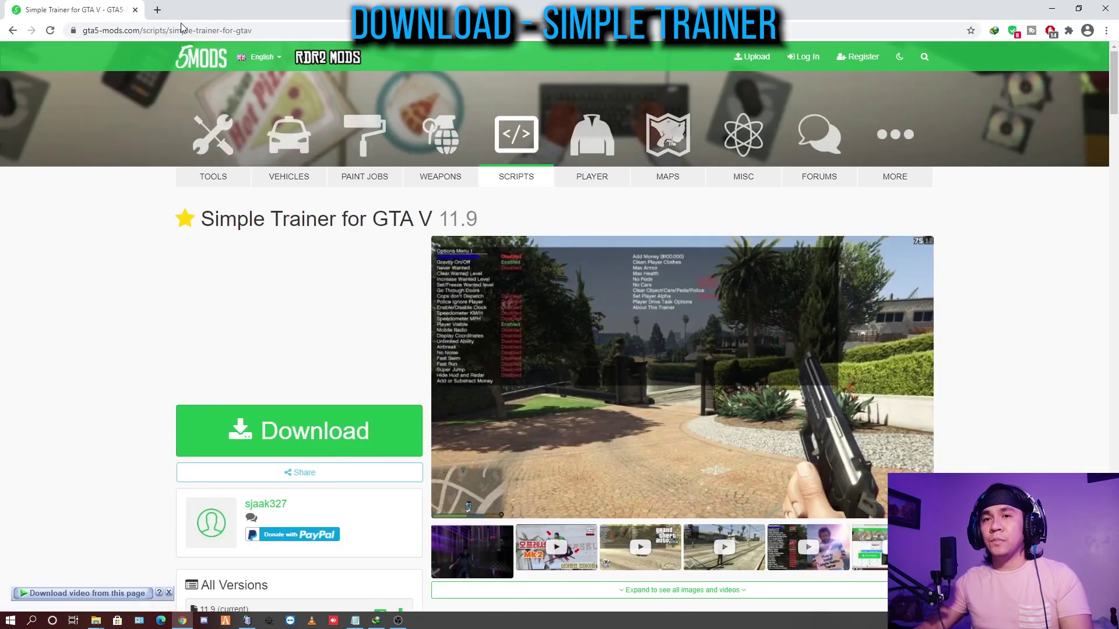
scroll(169, 173, down, 1)
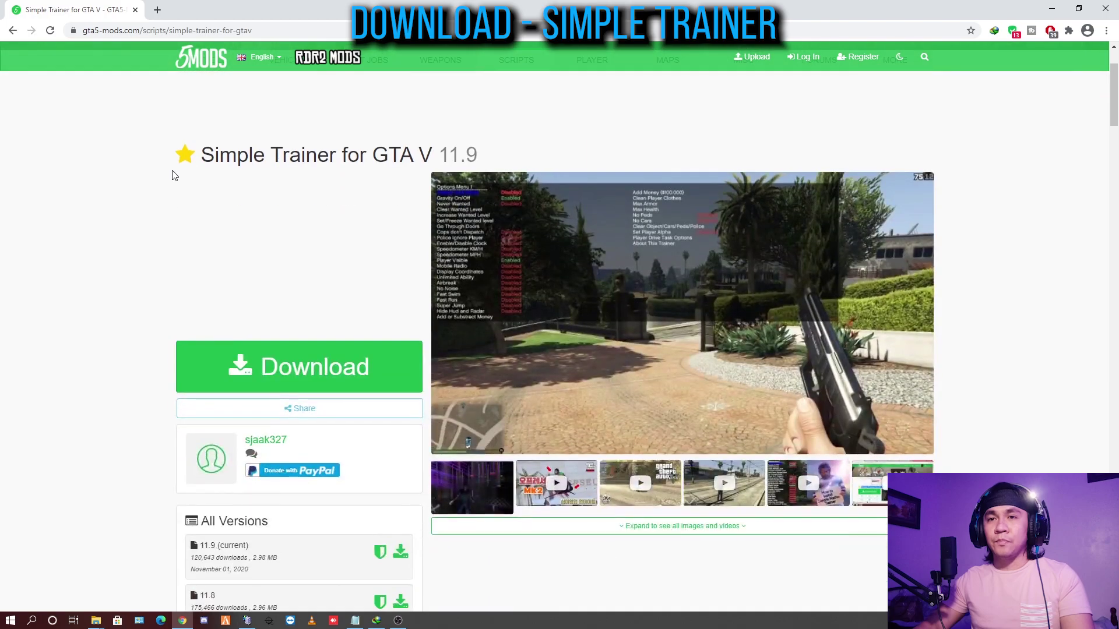
click(342, 358)
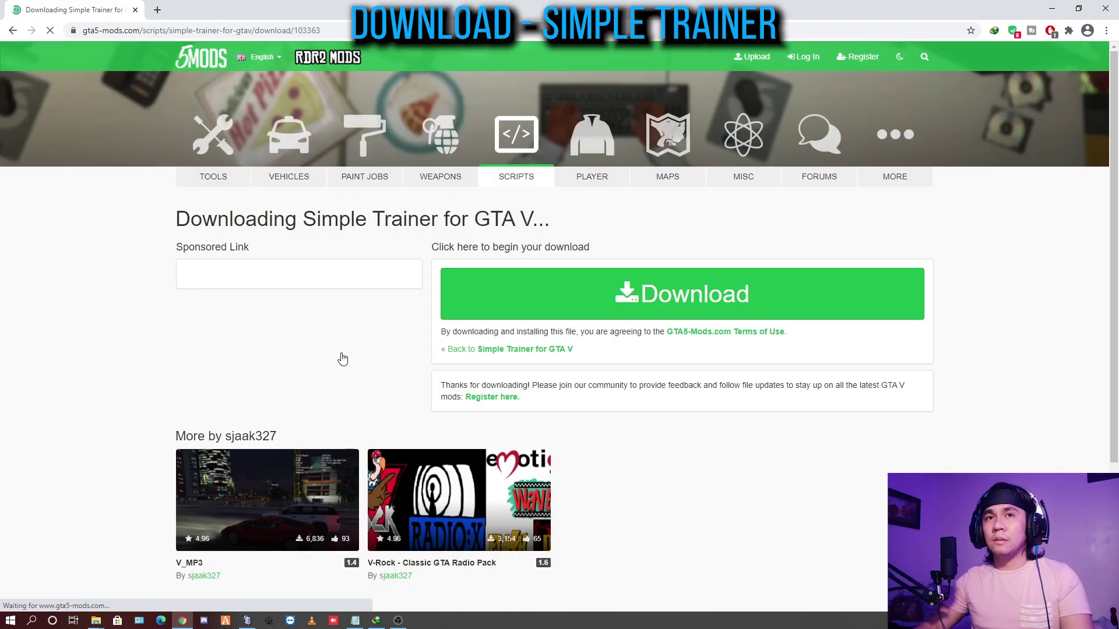
click(656, 285)
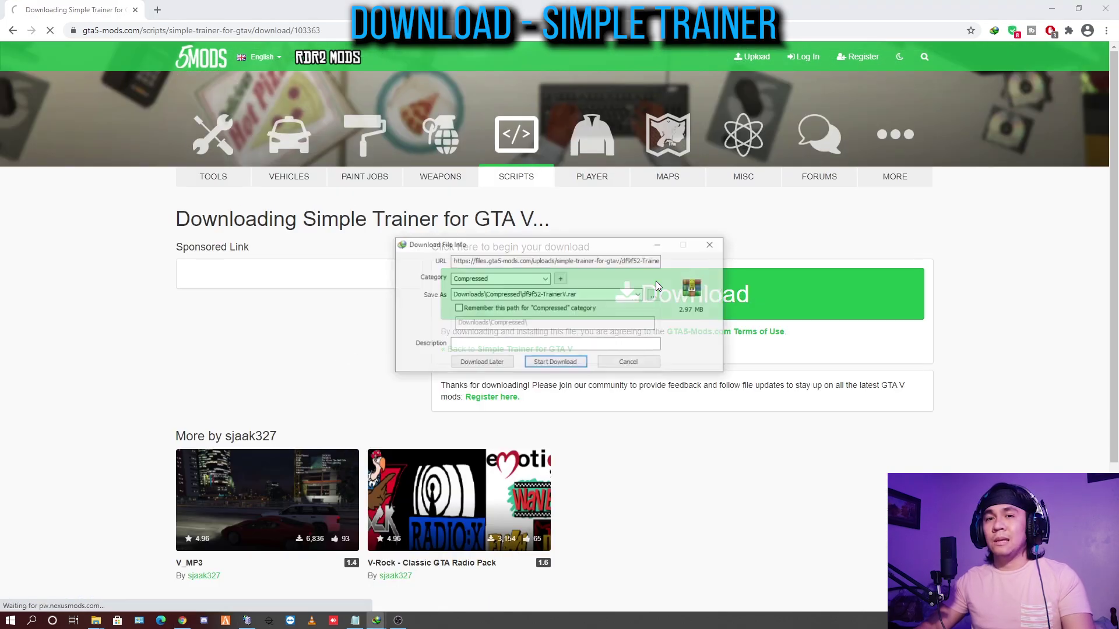
click(570, 364)
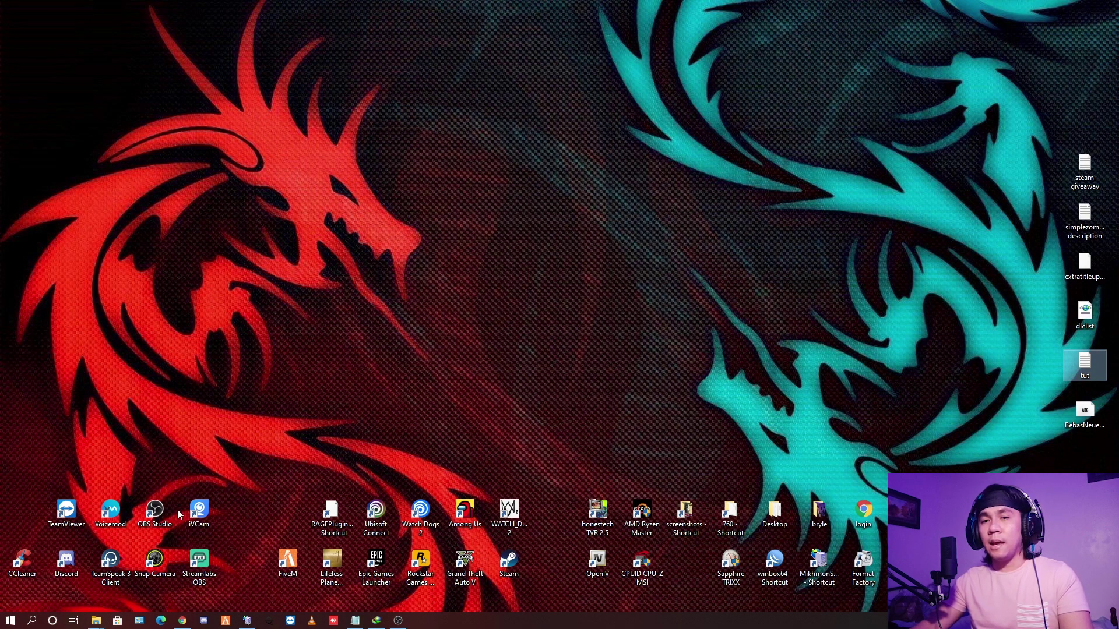
Step: Switch to File Explorer's Compressed downloads folder and locate the ScriptHookV_1.0.2060.1, ScriptHookVDotNet and df9f52-TrainerV archives
mouse_move(96, 620)
click(70, 583)
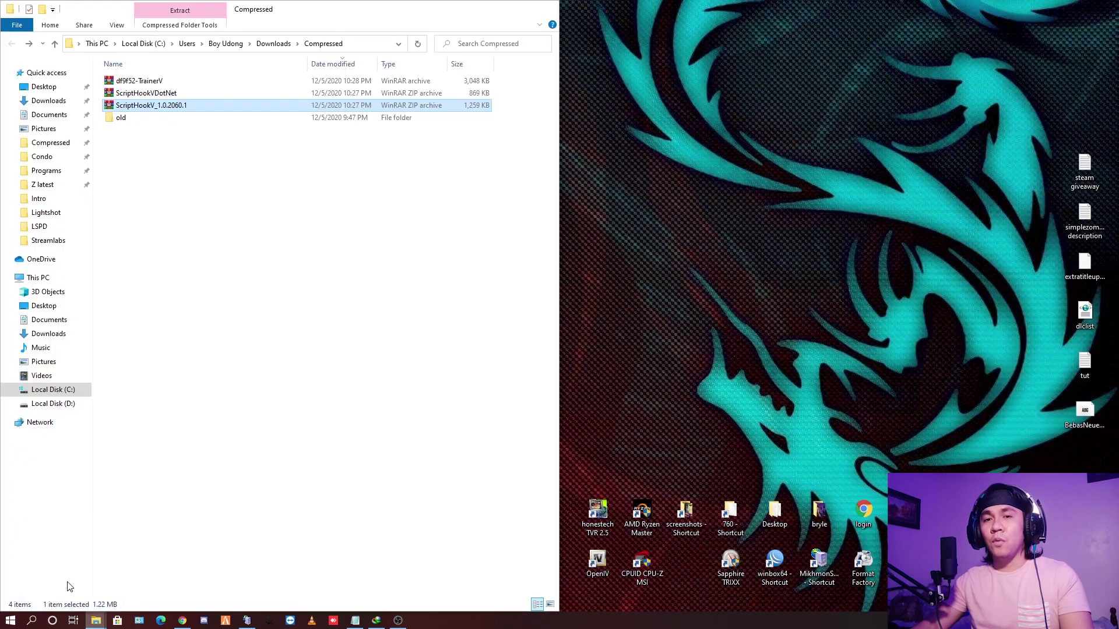
click(200, 412)
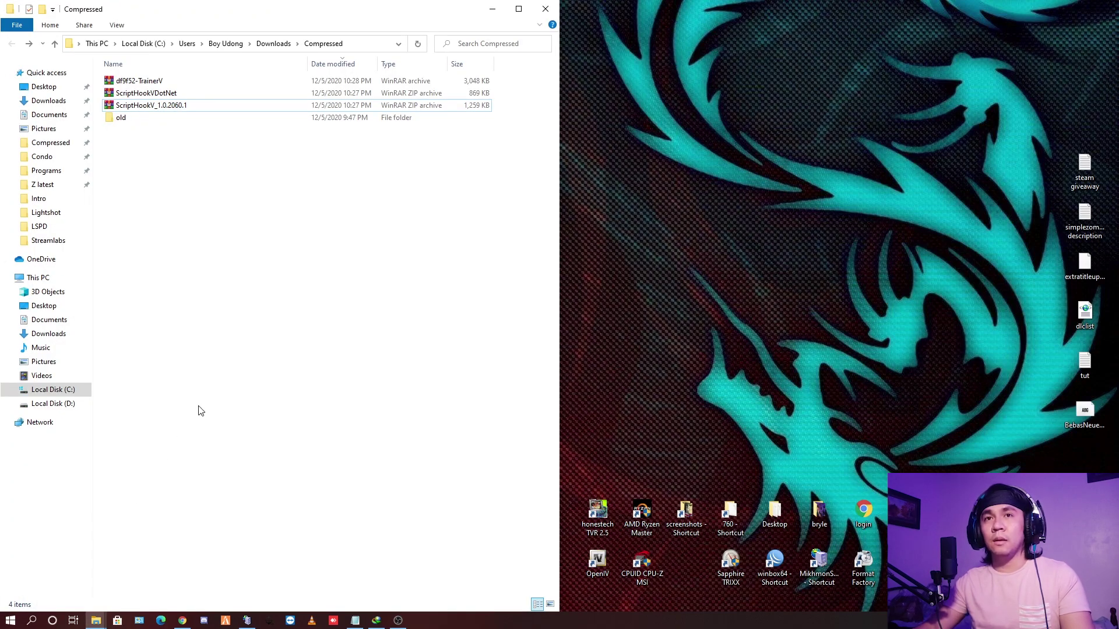
click(150, 110)
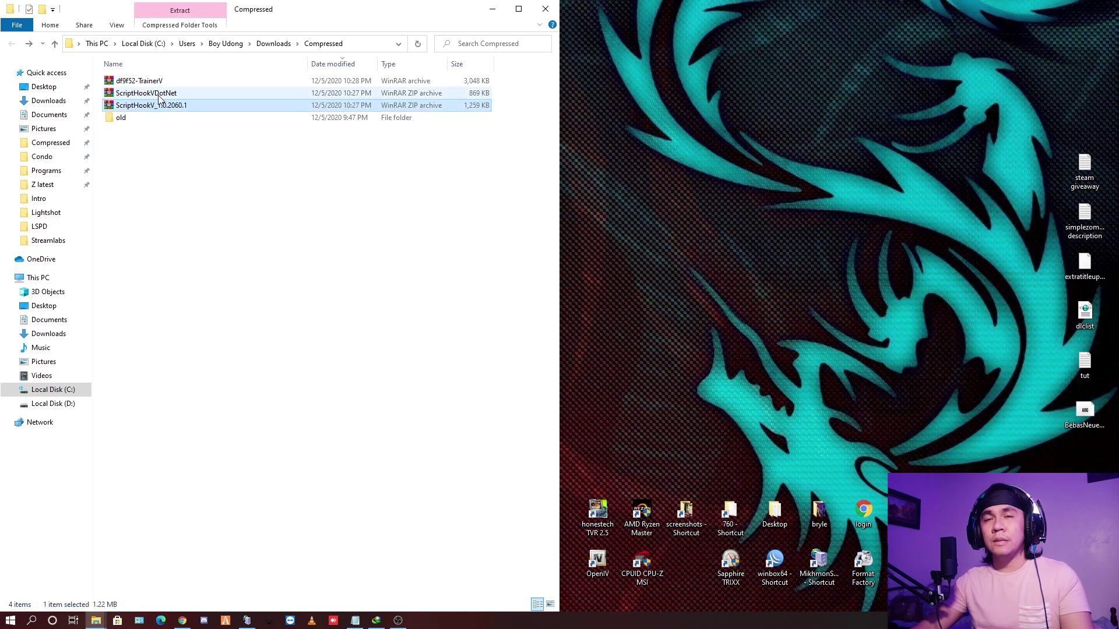
click(159, 97)
click(155, 84)
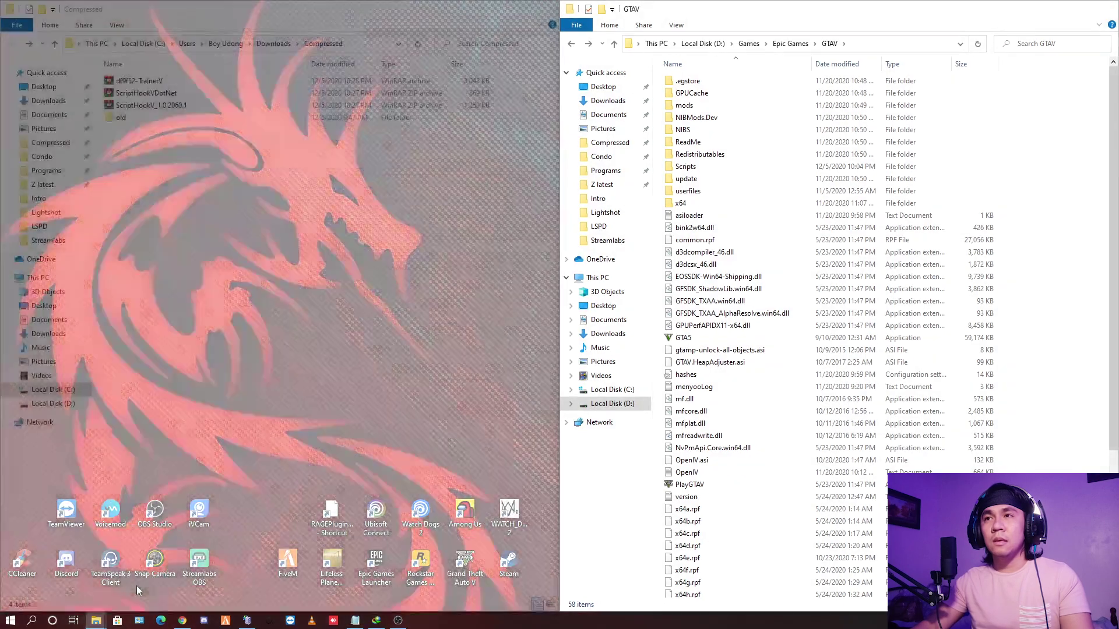
Step: Bring up the Compressed downloads folder alongside the GTAV game folder
click(136, 586)
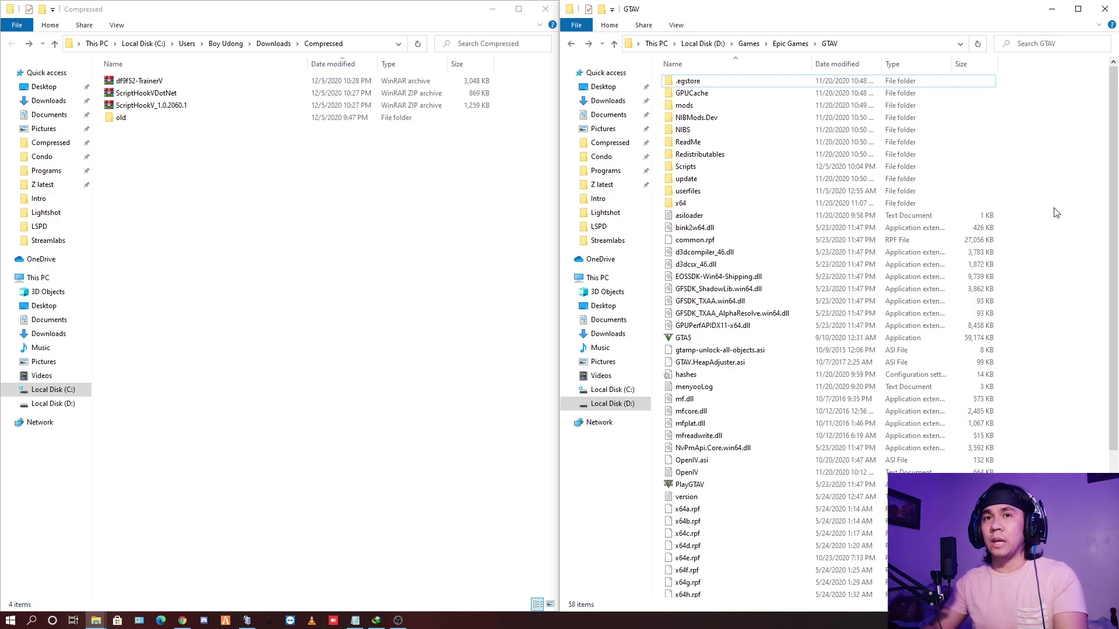
click(500, 232)
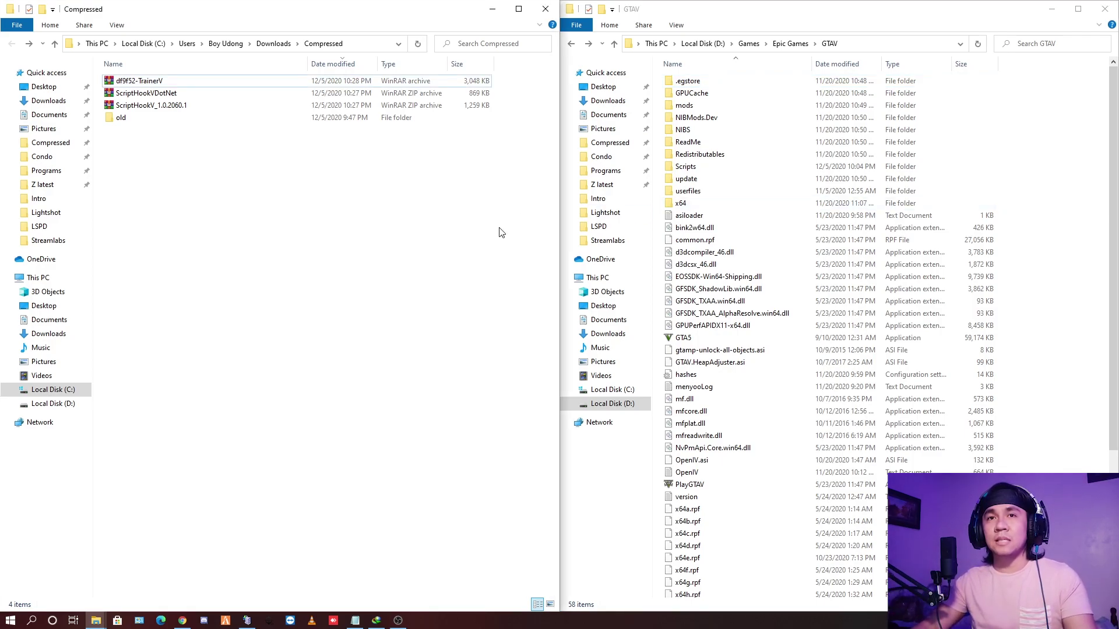
click(187, 104)
click(187, 95)
click(200, 114)
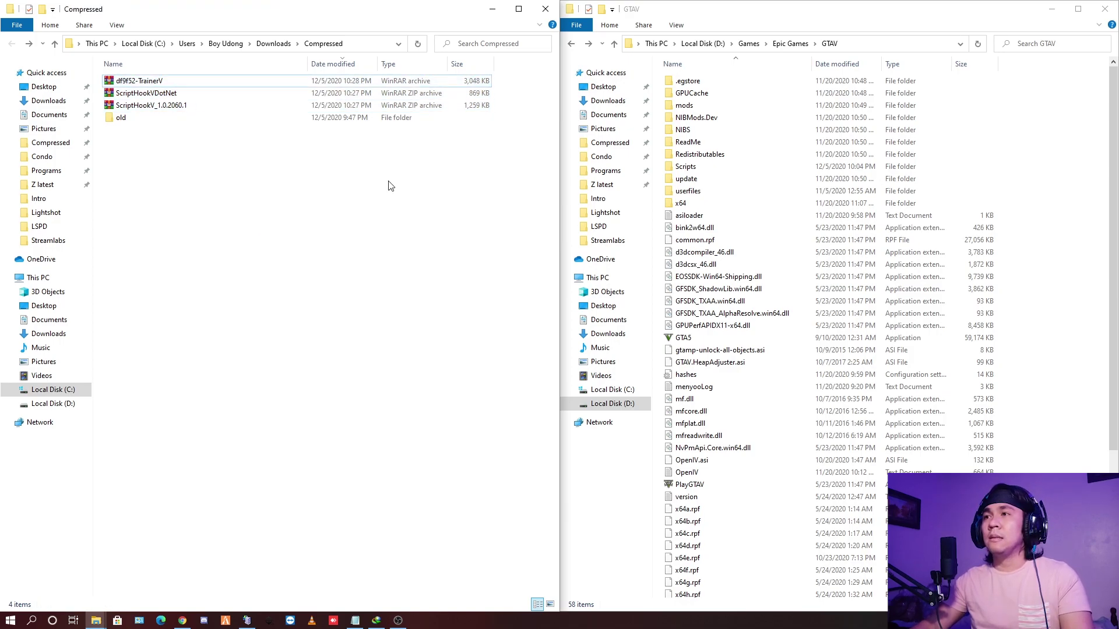
click(1051, 195)
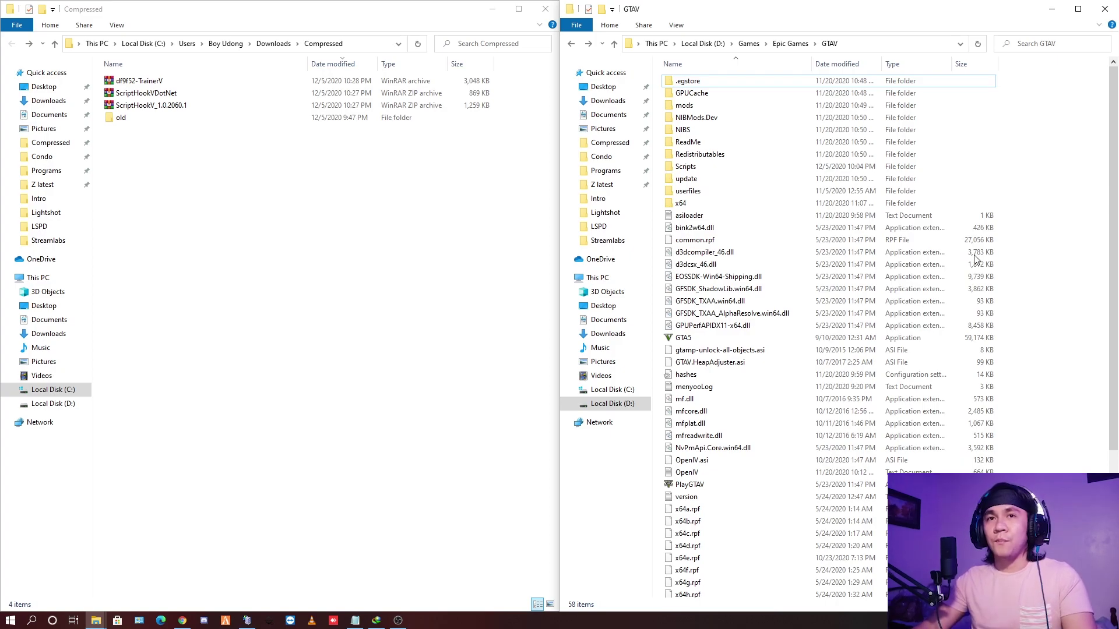
click(284, 169)
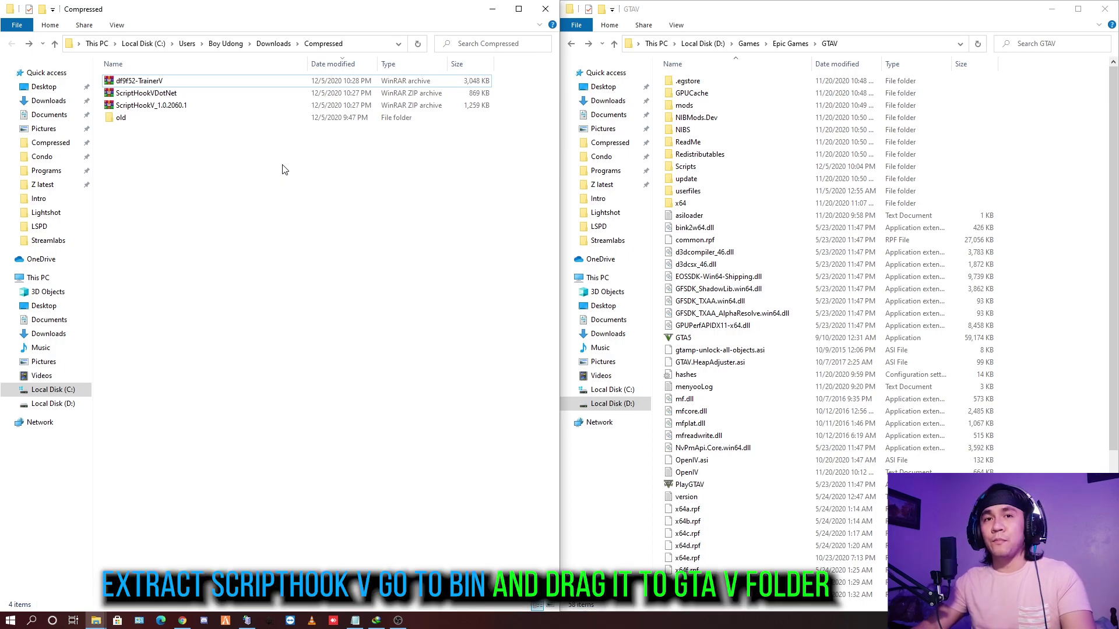
Step: Extract ScriptHookV_1.0.2060.1 into its own folder and copy dinput8.dll, NativeTrainer.asi and ScriptHookV.dll from bin into the GTAV folder
click(150, 106)
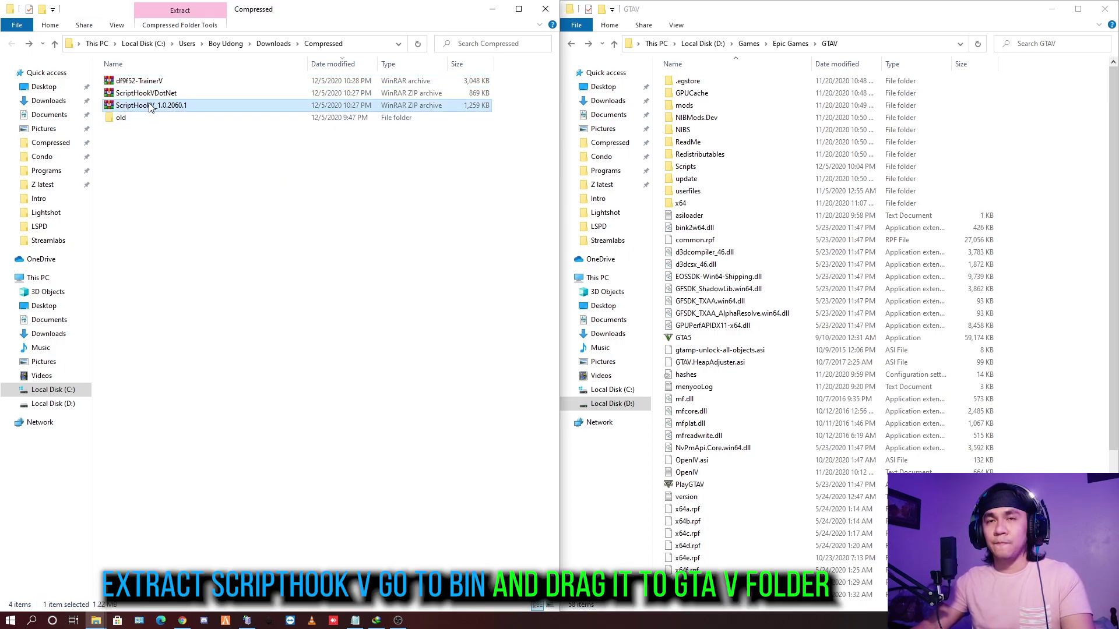
right_click(150, 106)
click(188, 168)
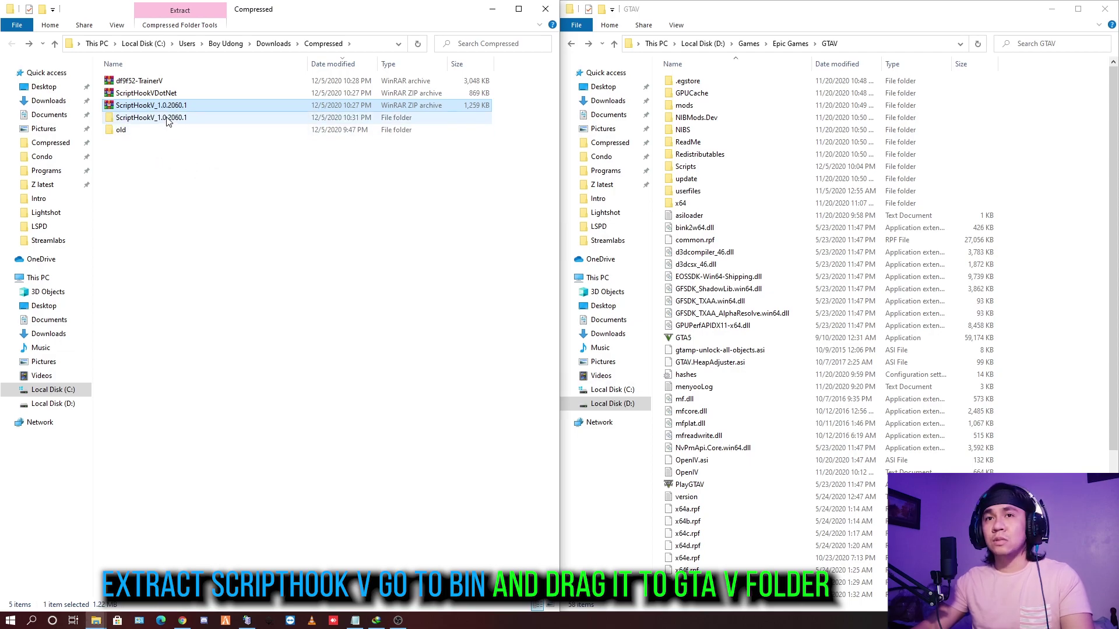
double_click(168, 119)
double_click(112, 82)
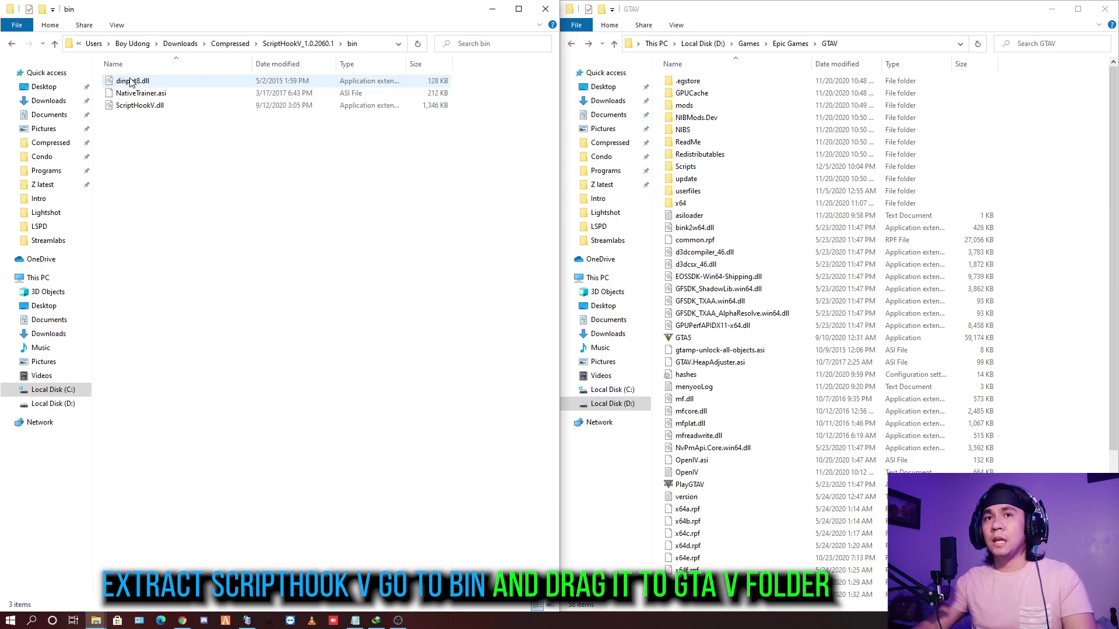
click(132, 83)
drag(162, 137, 1078, 342)
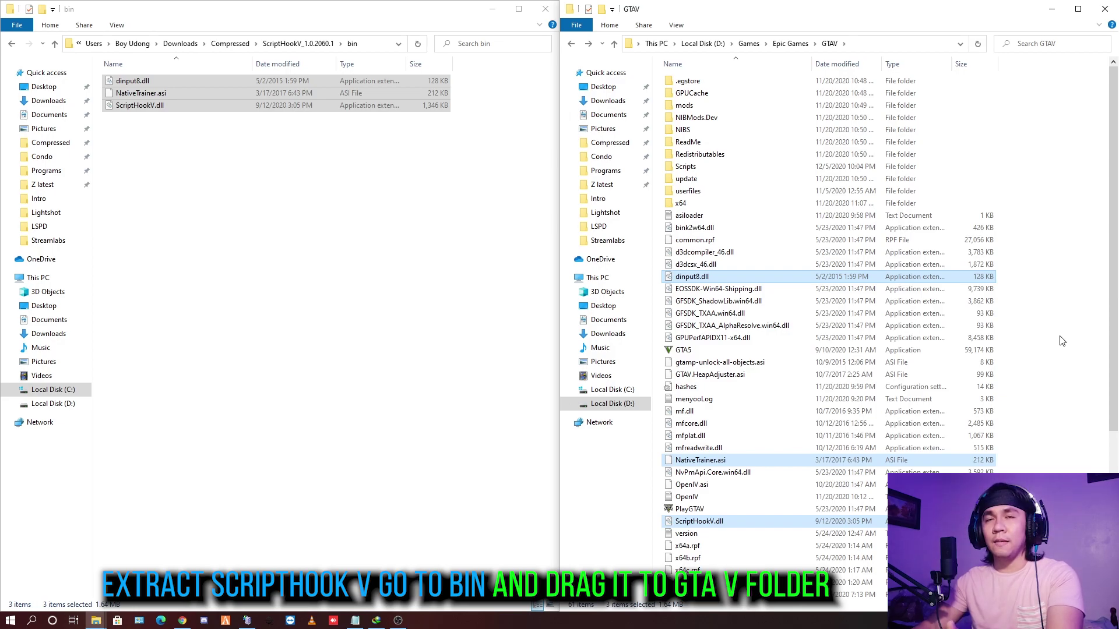
Step: Return to the Compressed folder and delete the extracted ScriptHookV_1.0.2060.1 folder, keeping the archive
click(271, 257)
click(11, 44)
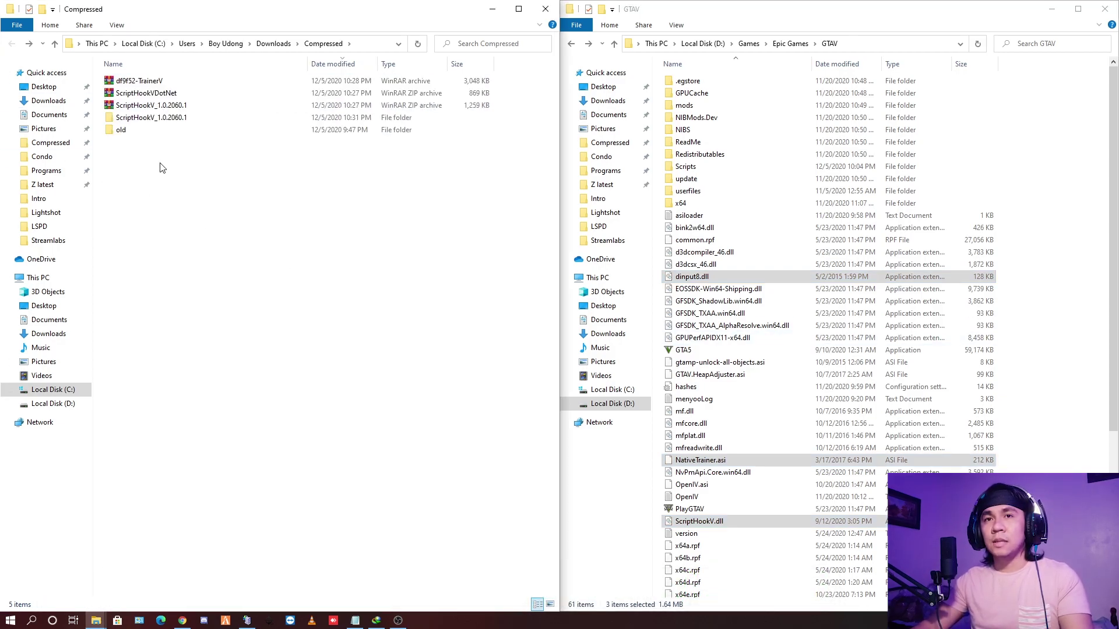
click(151, 119)
key(Delete)
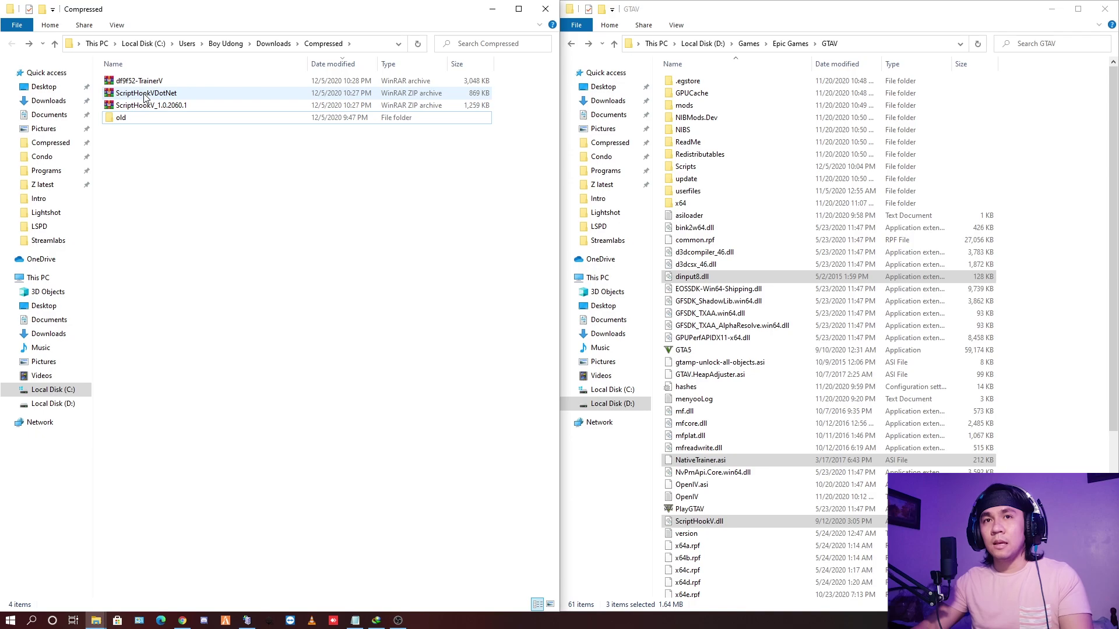
Step: Extract the ScriptHookVDotNet archive into its own folder and copy its six ScriptHookVDotNet files, without LICENSE and README, into the GTAV folder
click(145, 95)
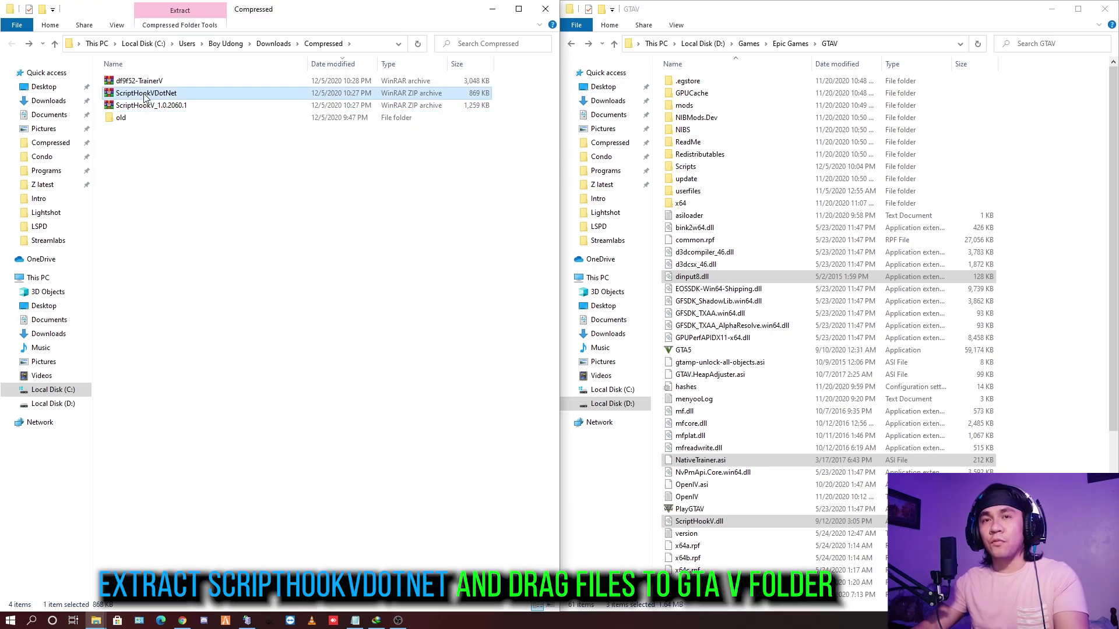
right_click(144, 94)
click(161, 155)
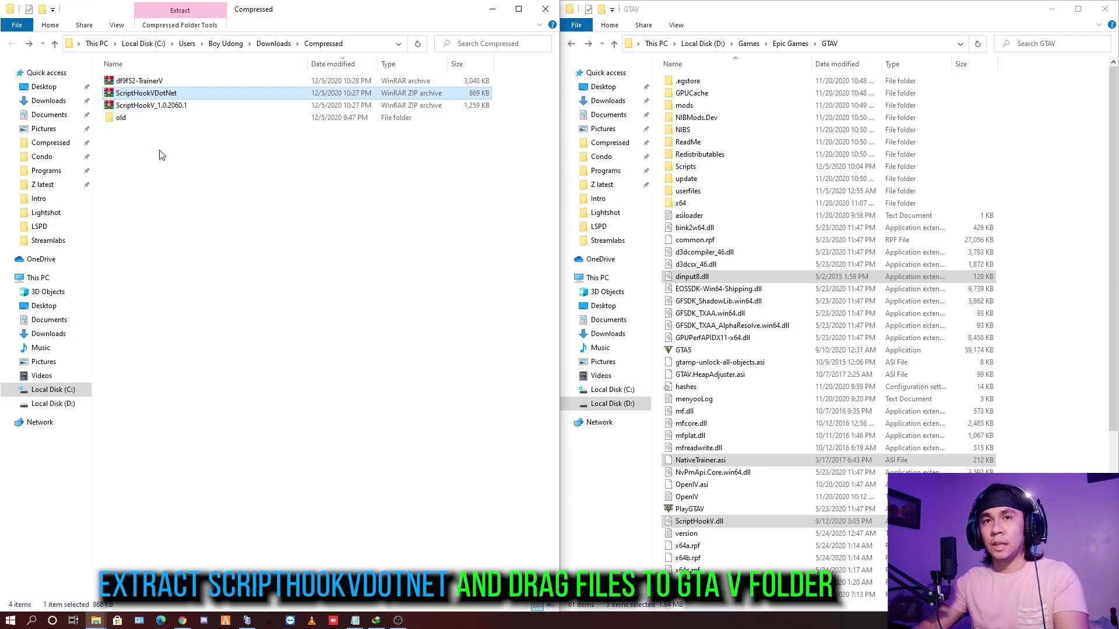
double_click(158, 119)
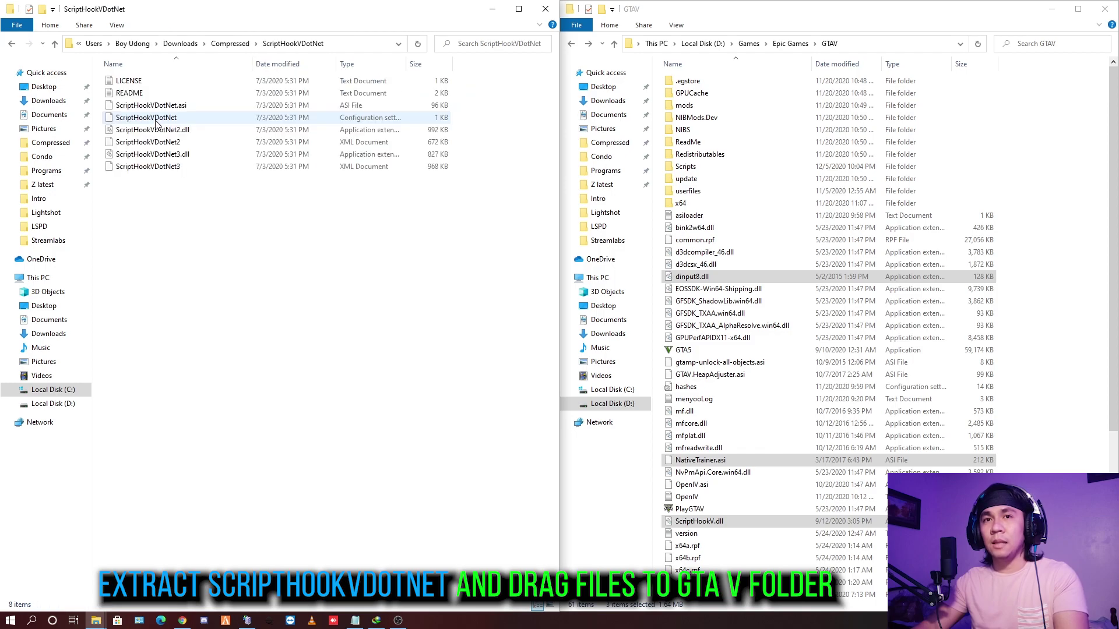
drag(194, 239, 159, 110)
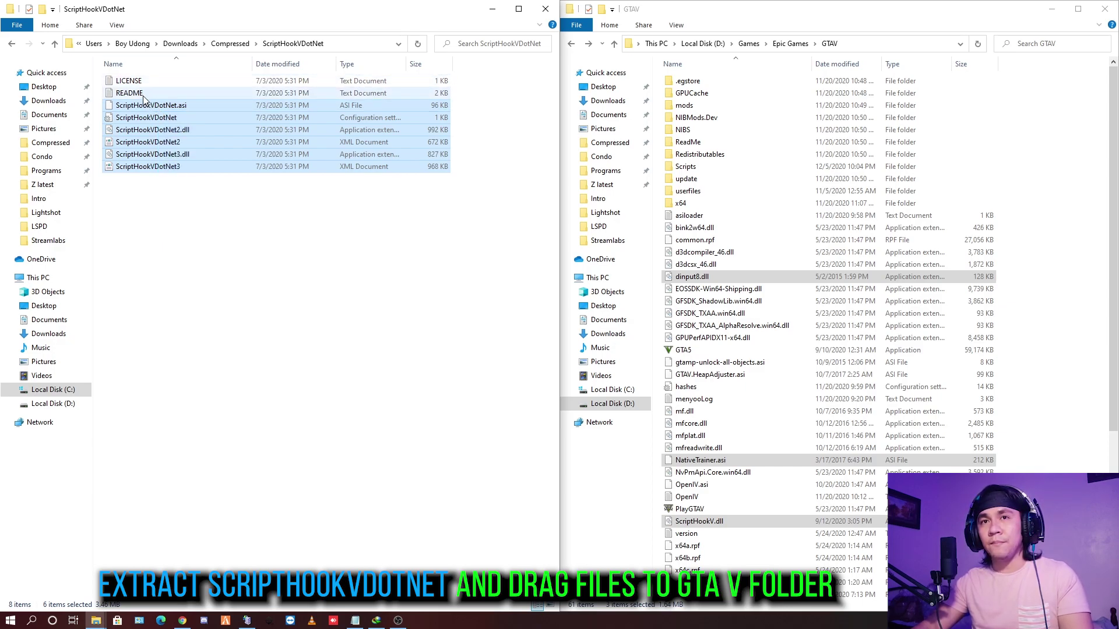
drag(150, 145, 1043, 354)
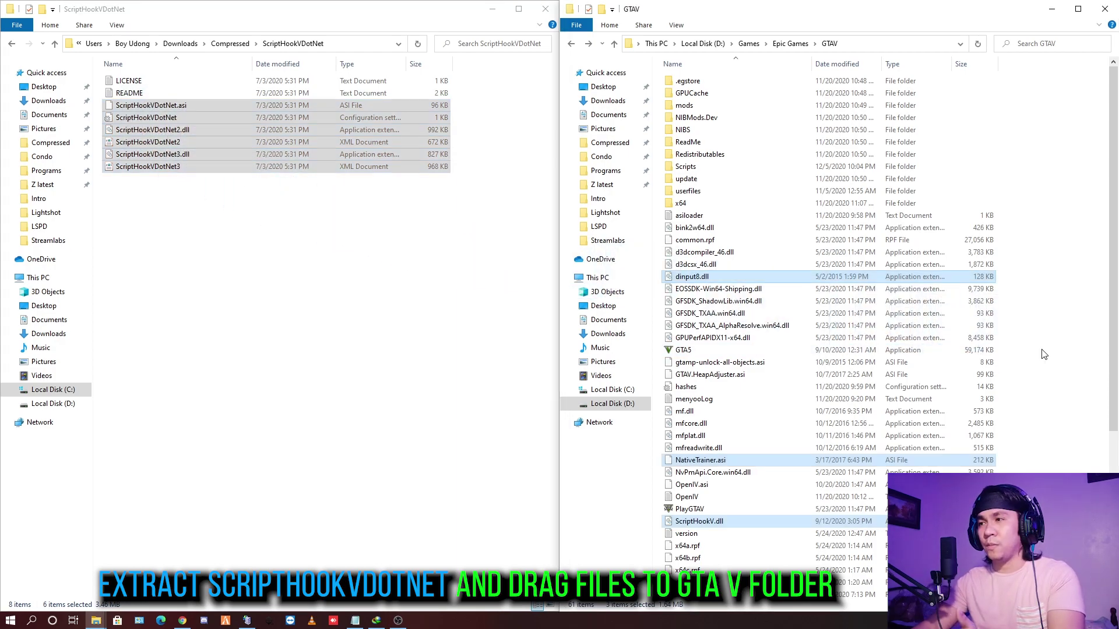
scroll(1043, 353, down, 8)
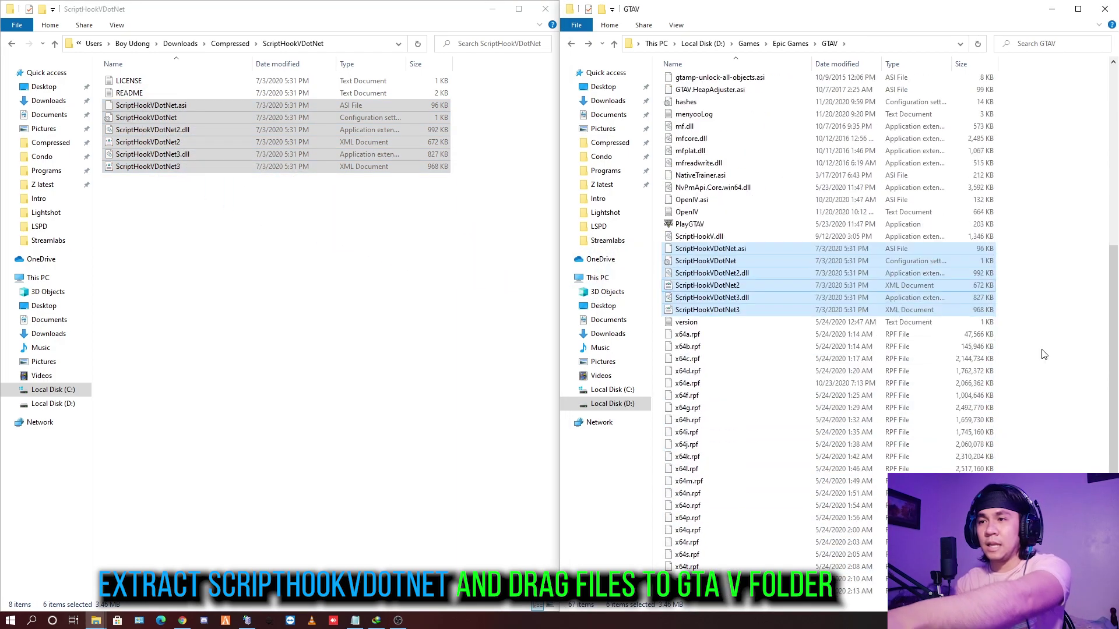
Step: Go back to the Compressed folder and delete the extracted ScriptHookVDotNet folder, keeping the archive
click(300, 298)
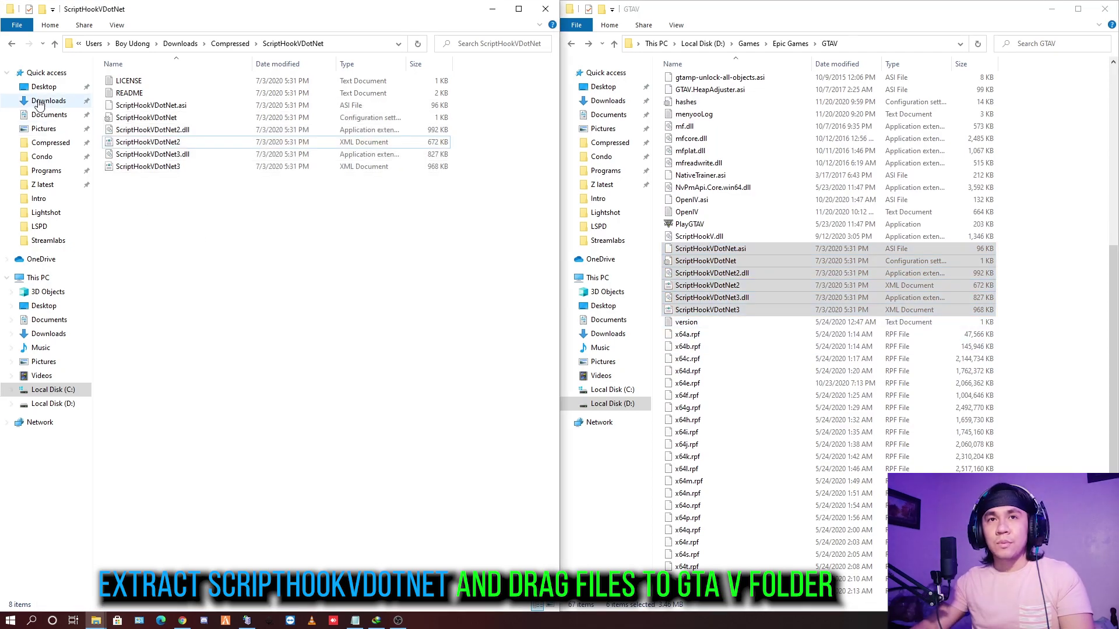
click(12, 43)
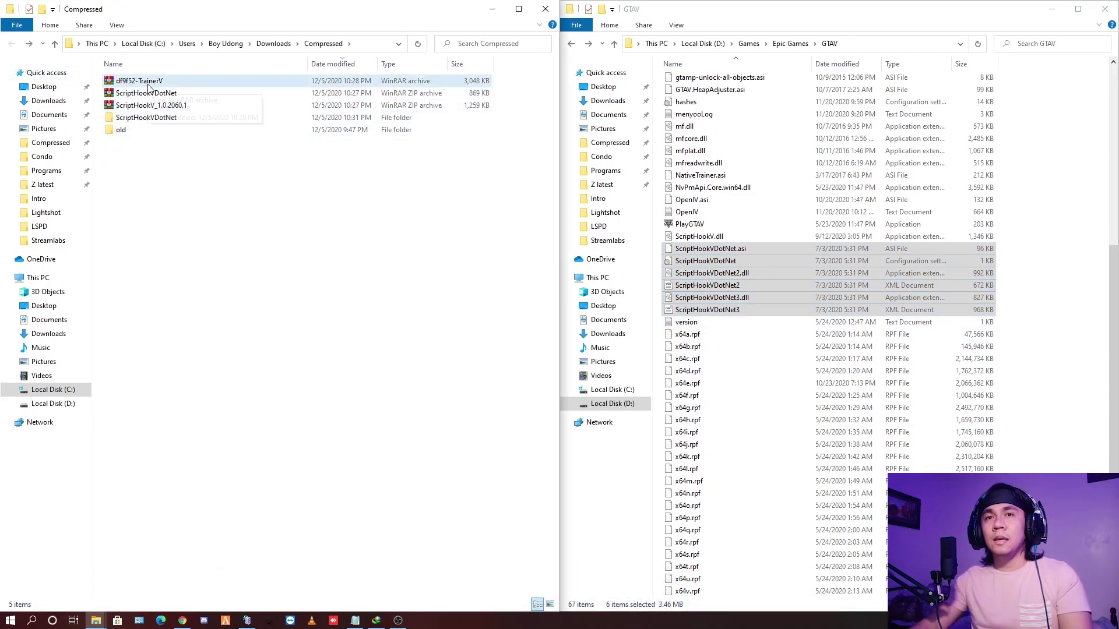
click(147, 120)
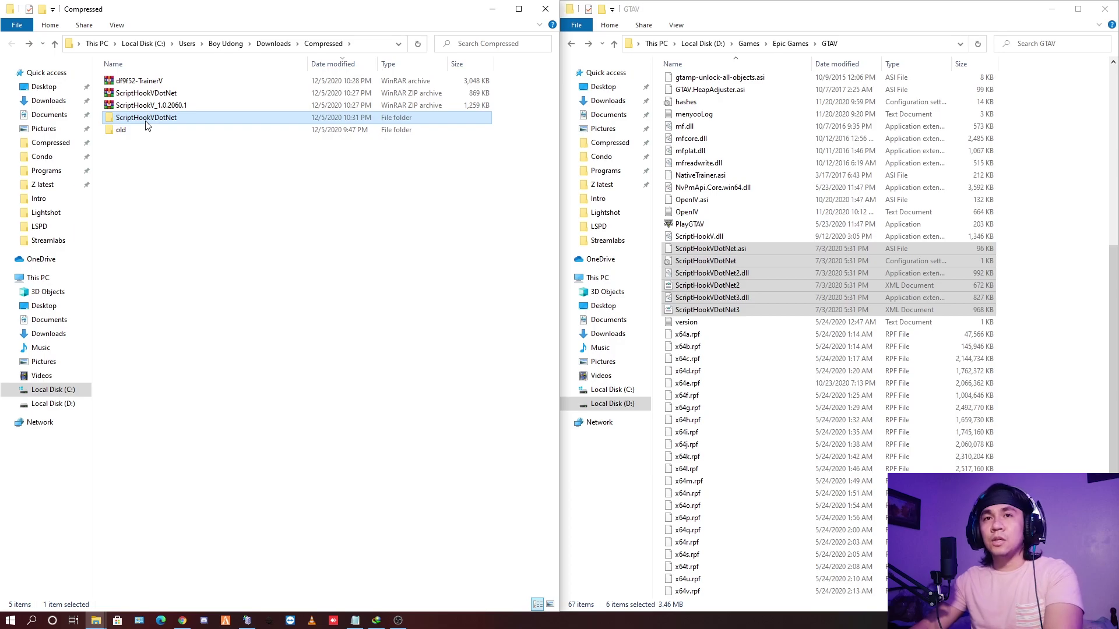
key(Delete)
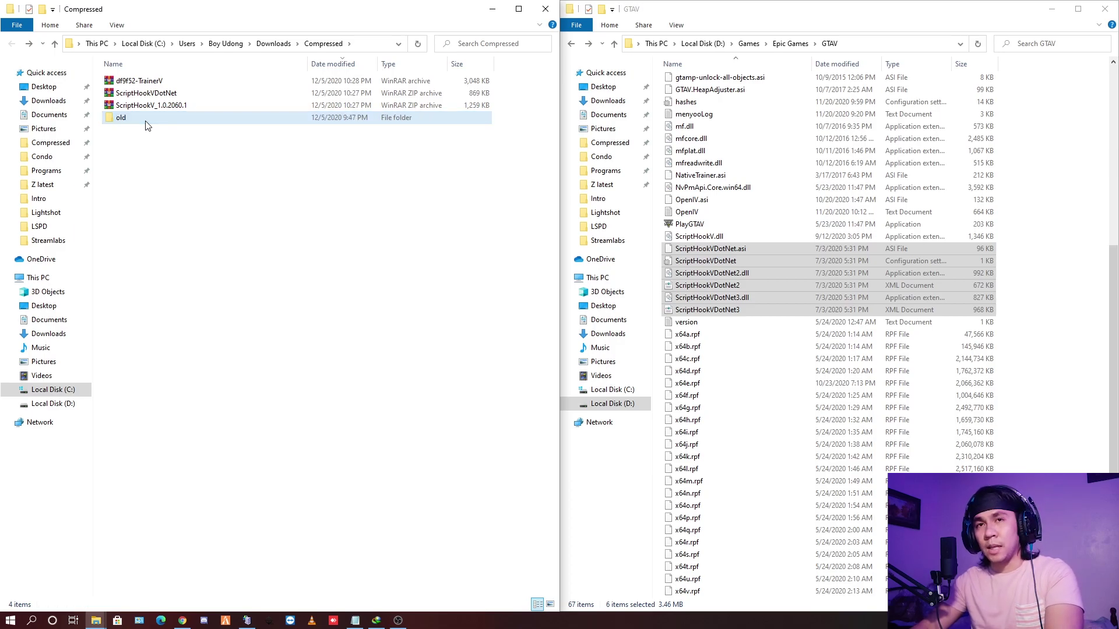
Step: Extract df9f52-TrainerV into its own folder and copy TrainerV.asi and the trainerv configuration file into the GTAV folder
click(153, 82)
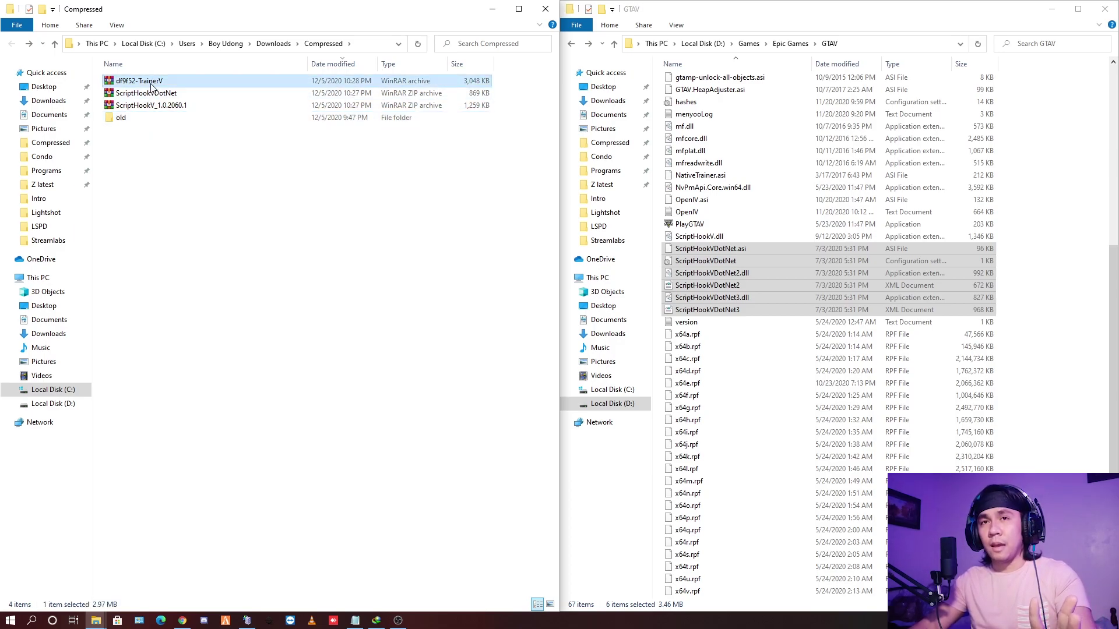
right_click(151, 83)
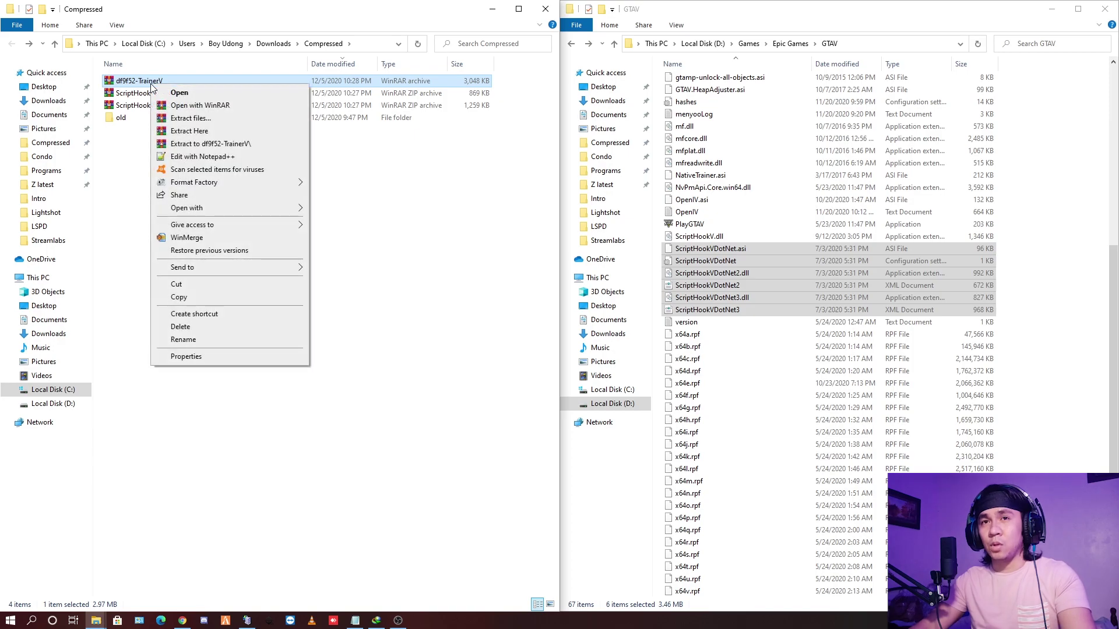
click(178, 145)
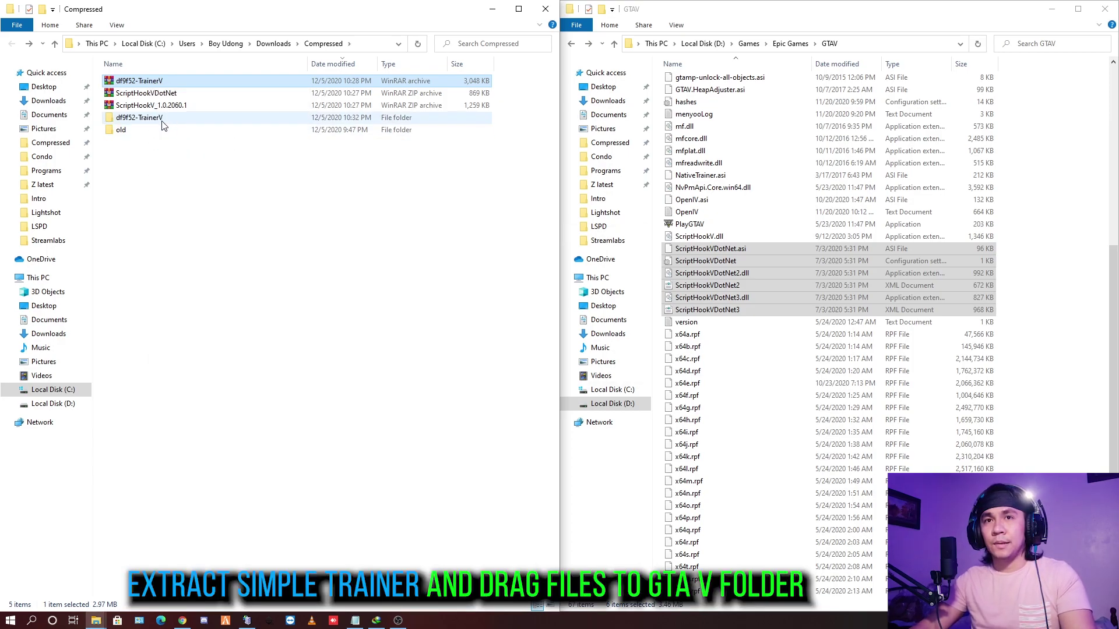
click(161, 121)
double_click(161, 120)
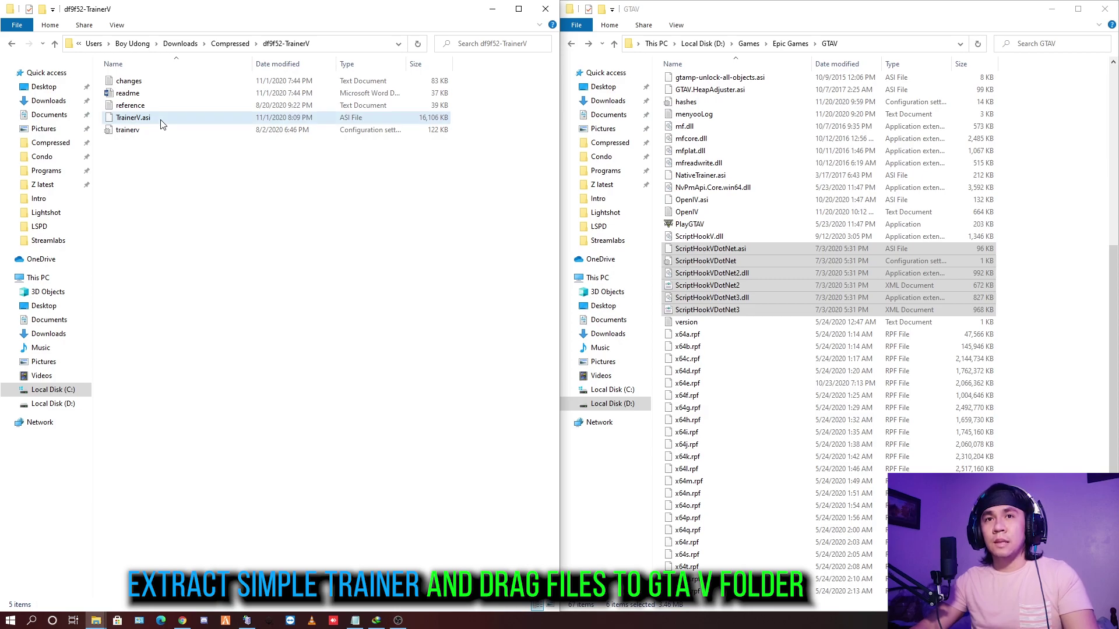
drag(162, 125, 1062, 298)
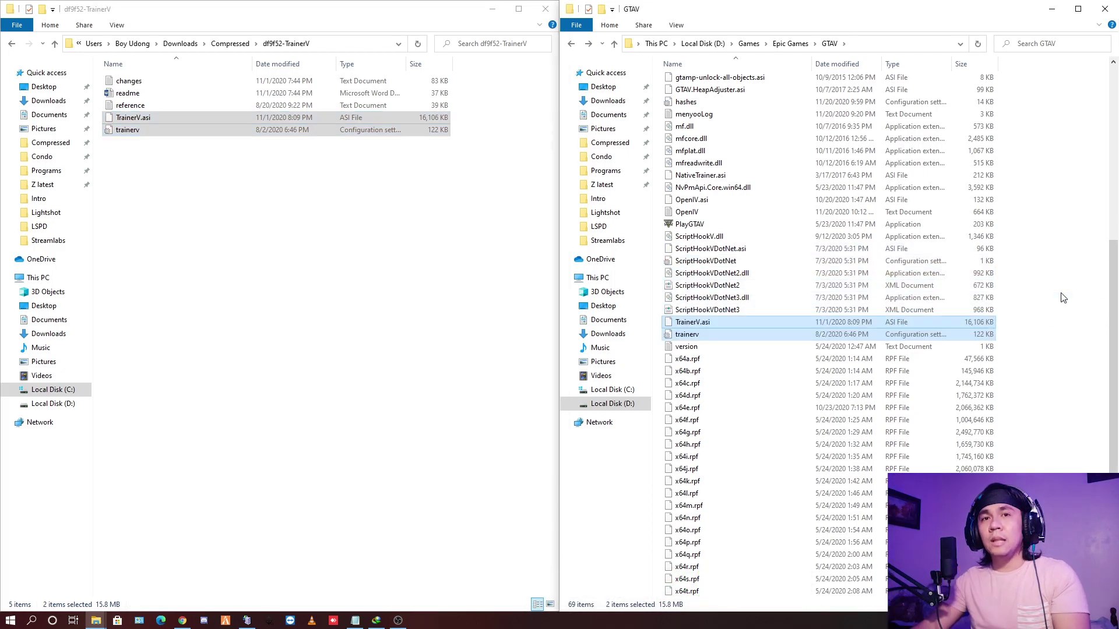
scroll(1063, 298, down, 1)
click(1062, 298)
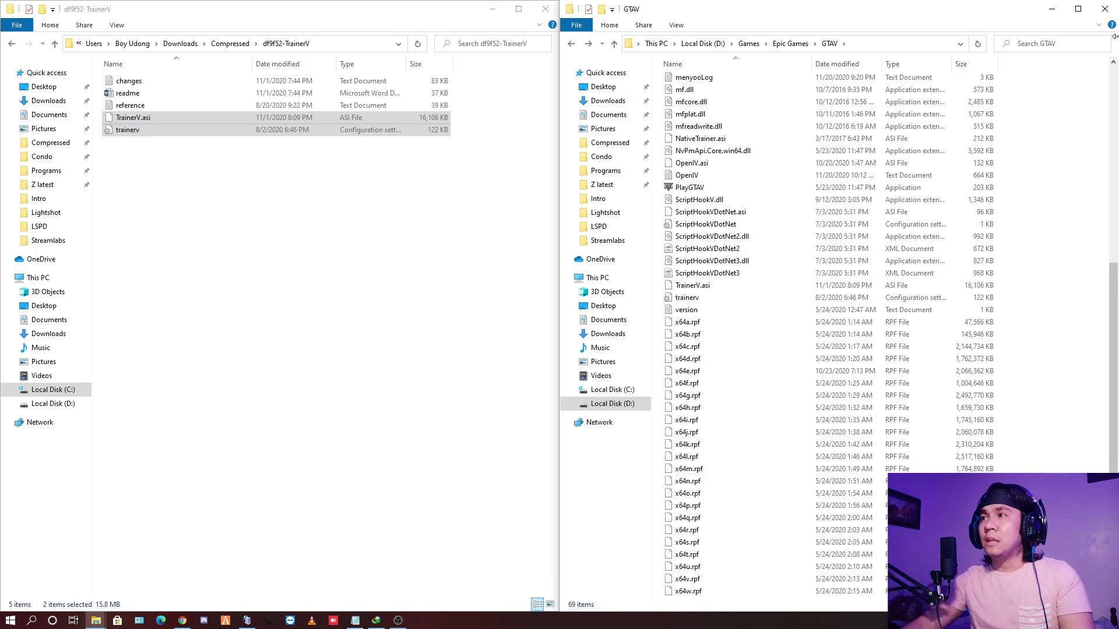
Step: Minimize both folder windows and launch Grand Theft Auto V from the desktop
click(1051, 10)
click(490, 10)
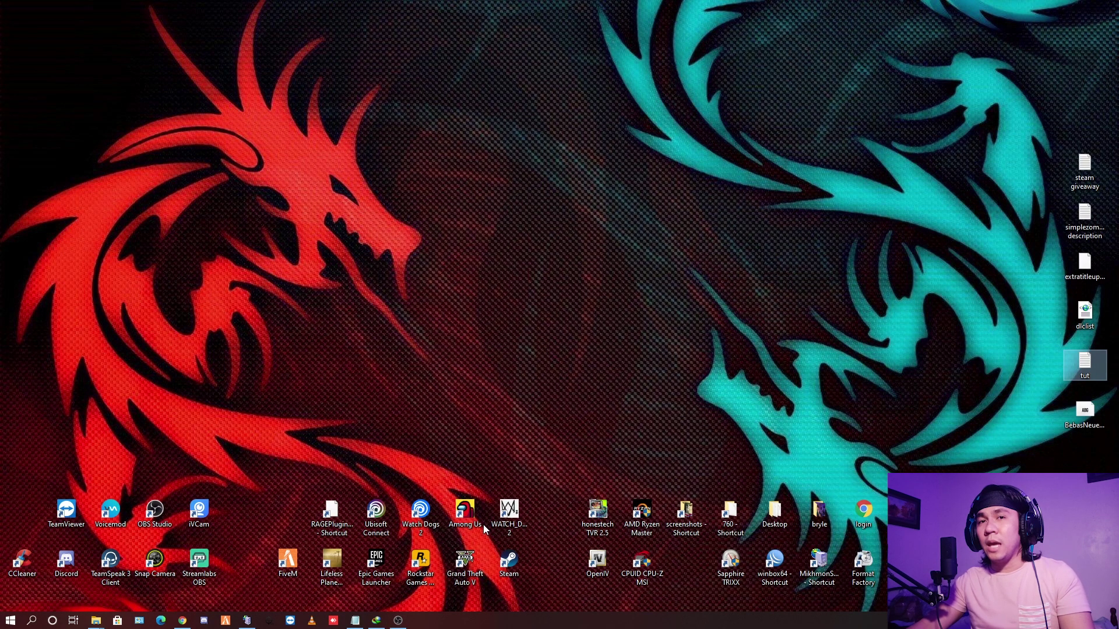
double_click(466, 568)
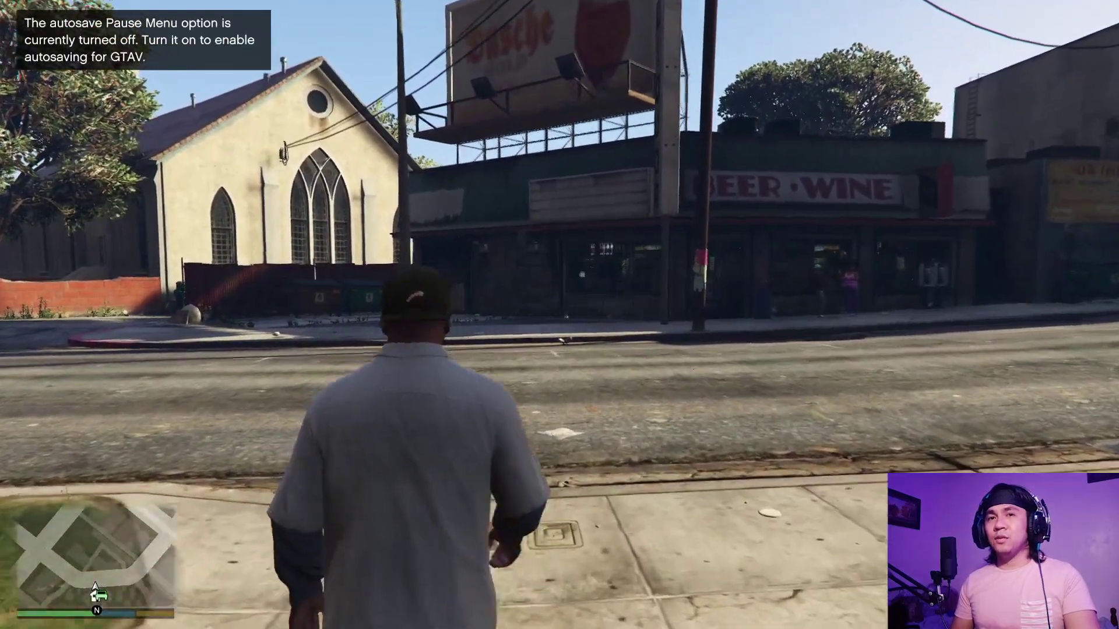
Step: Walk the character forward in the game, open the Simple Trainer main menu and close it again
key(w)
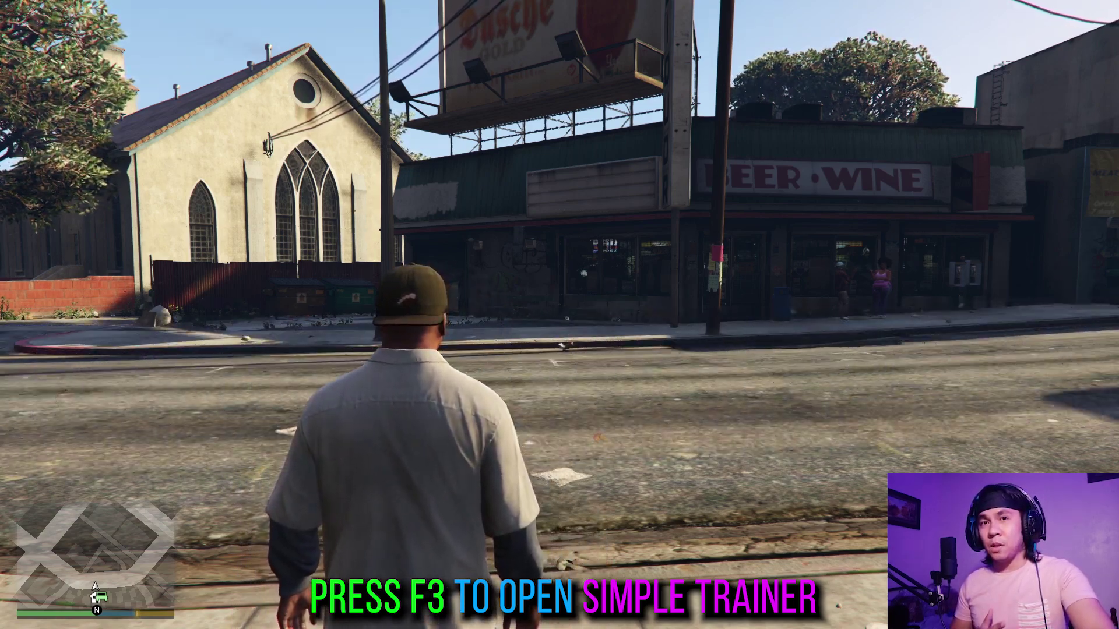
key(F3)
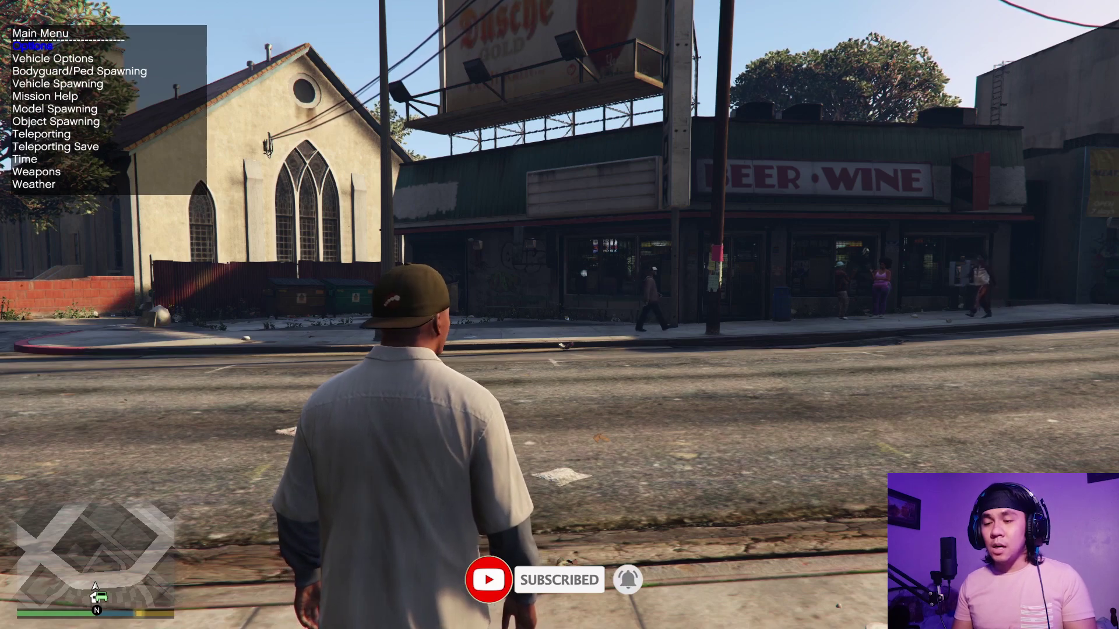
key(F4)
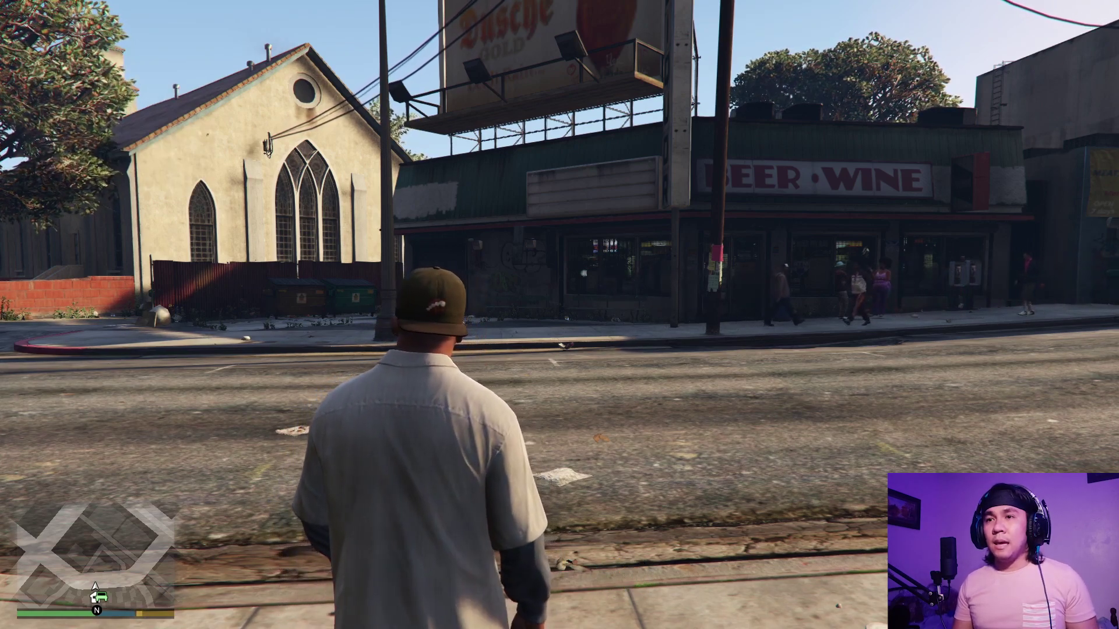